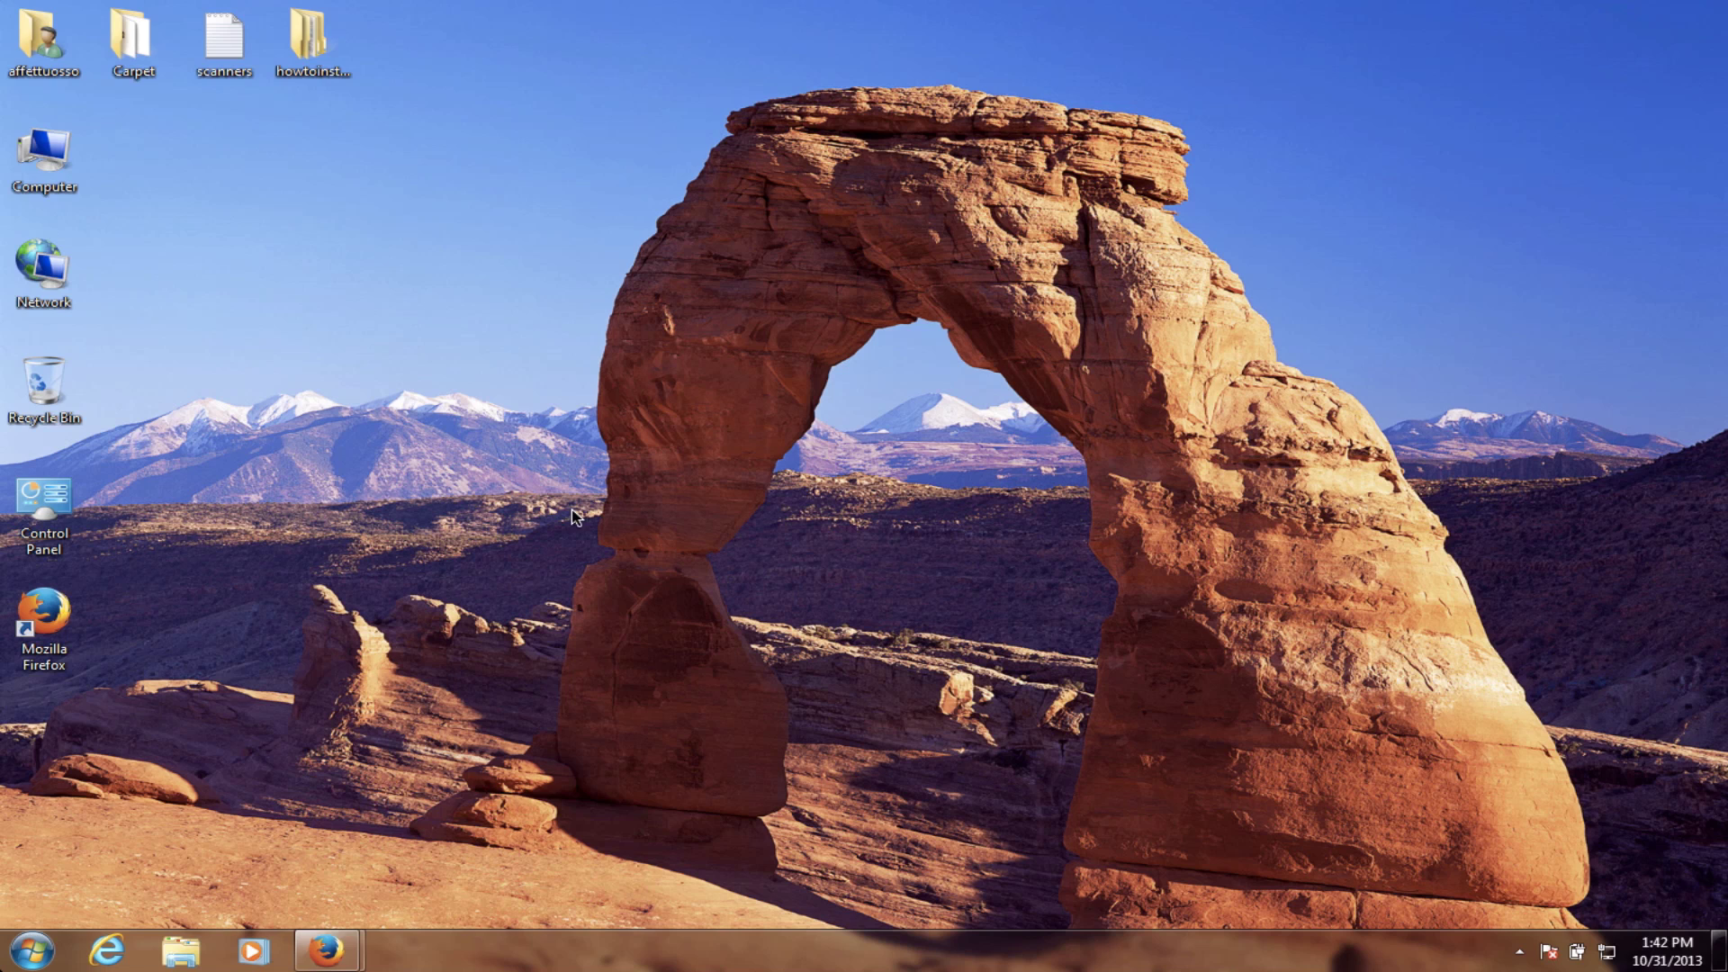
# Bring up Firefox and go to the Hiren's BootCD download page
pyautogui.moveTo(326, 950)
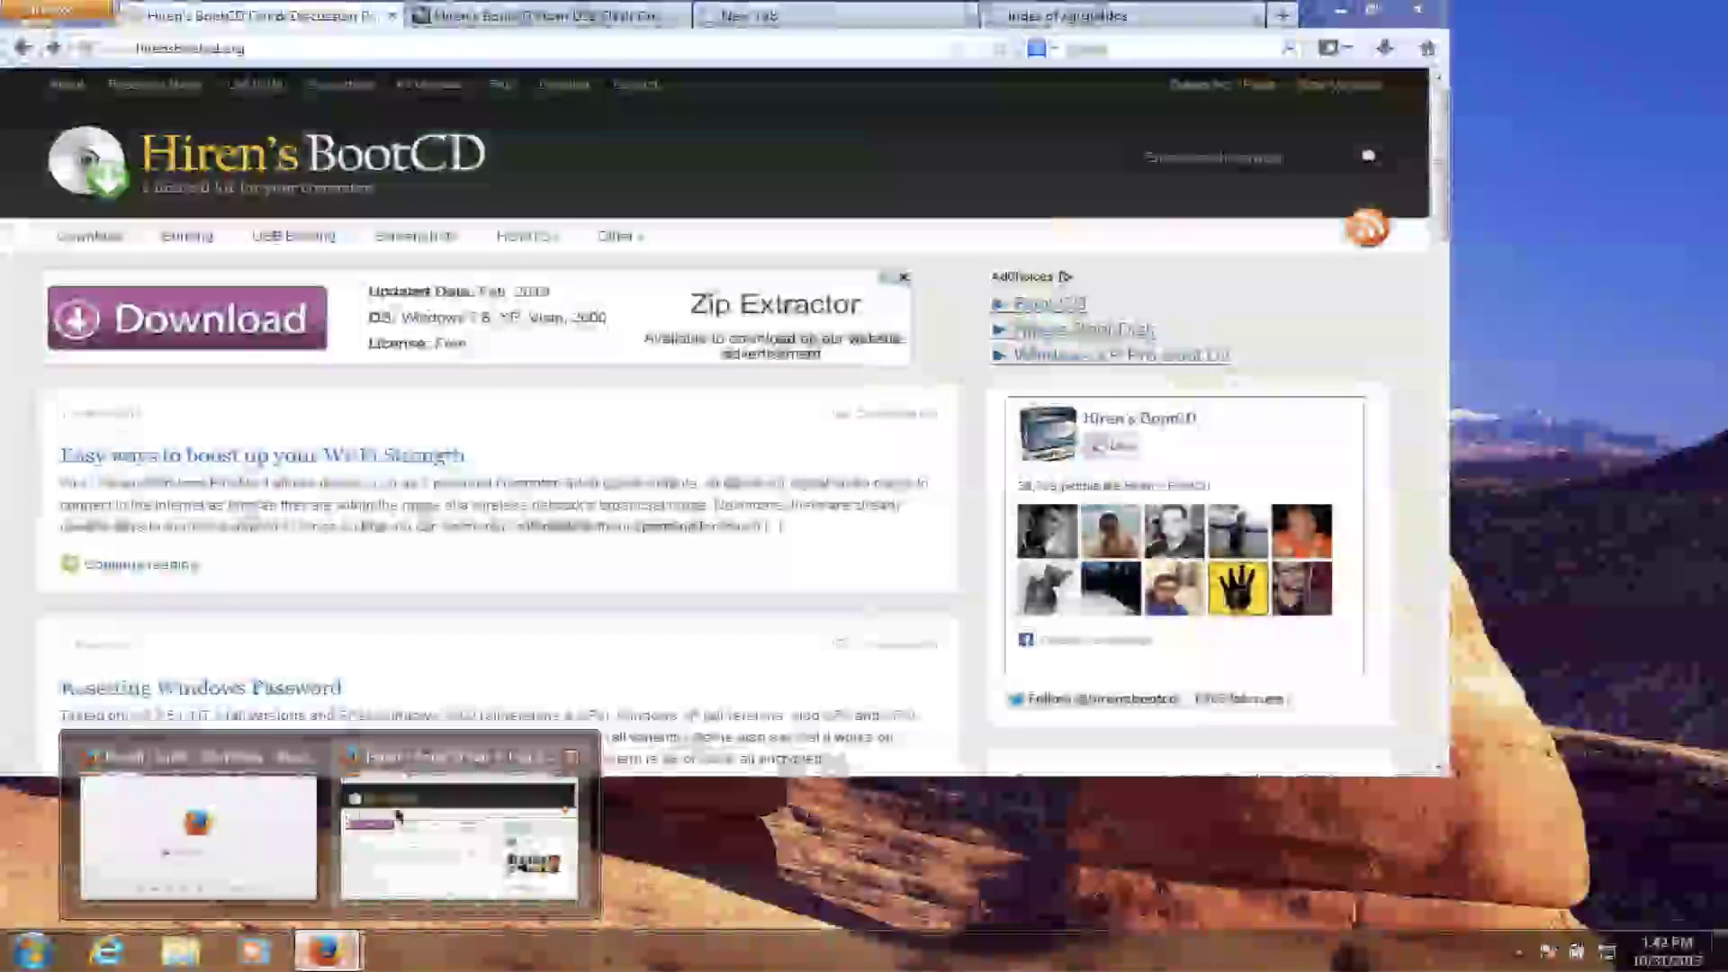
pyautogui.click(455, 837)
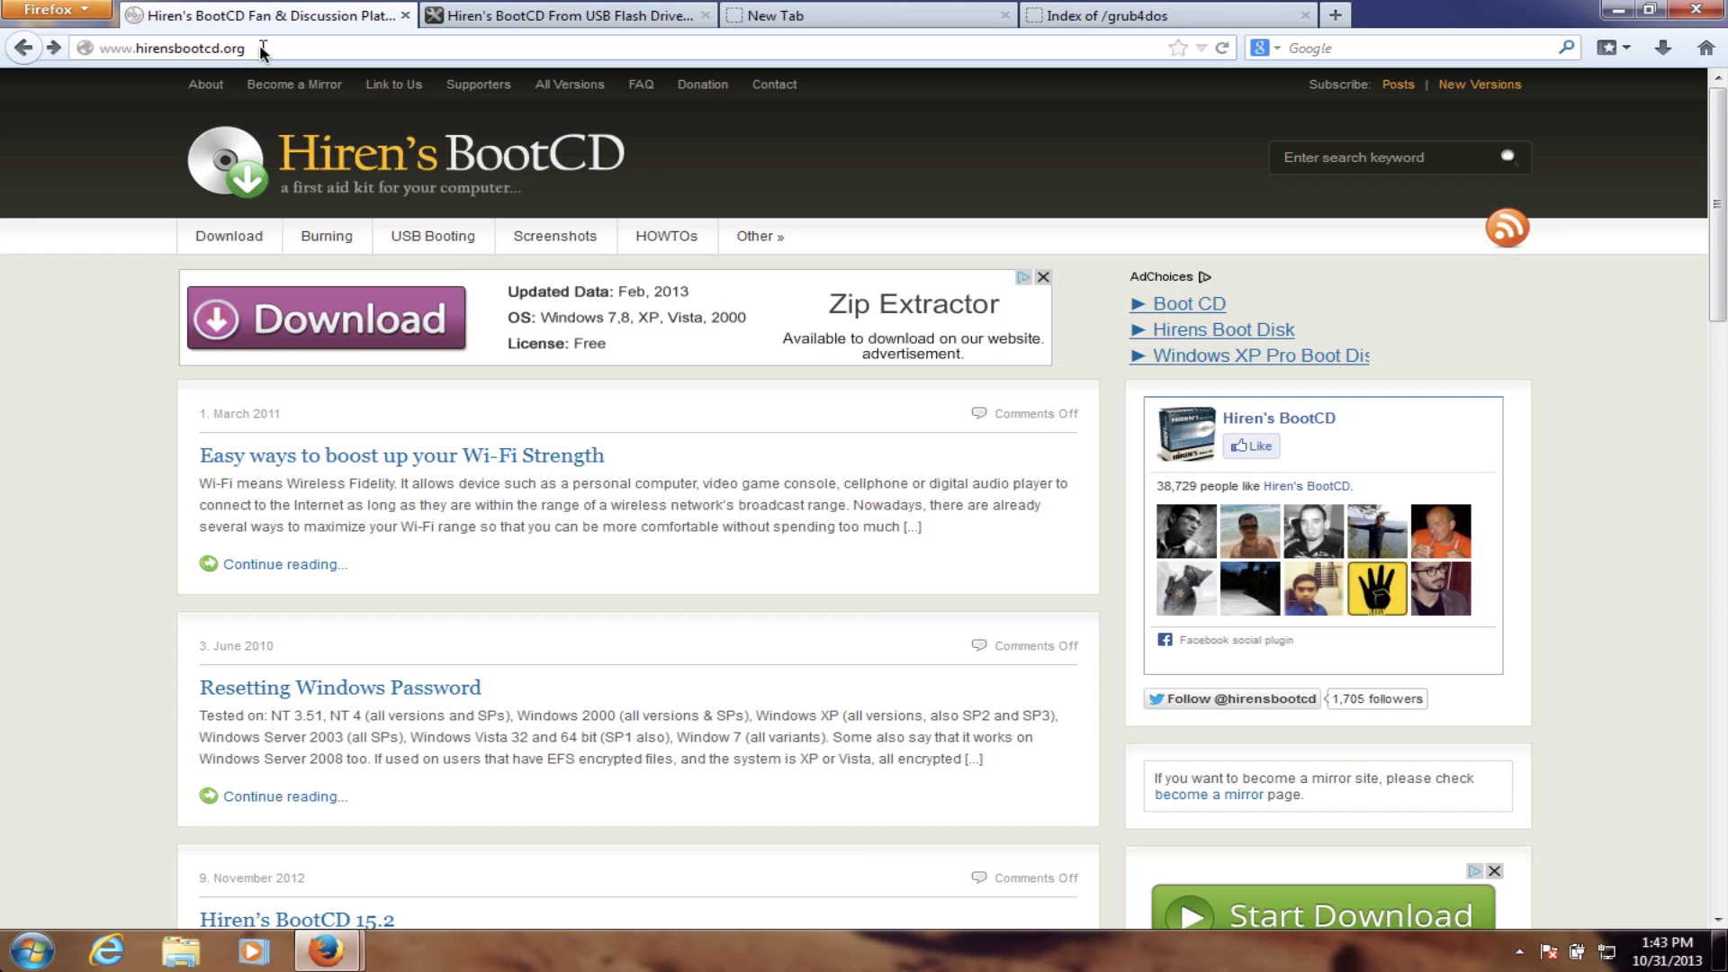
pyautogui.click(218, 237)
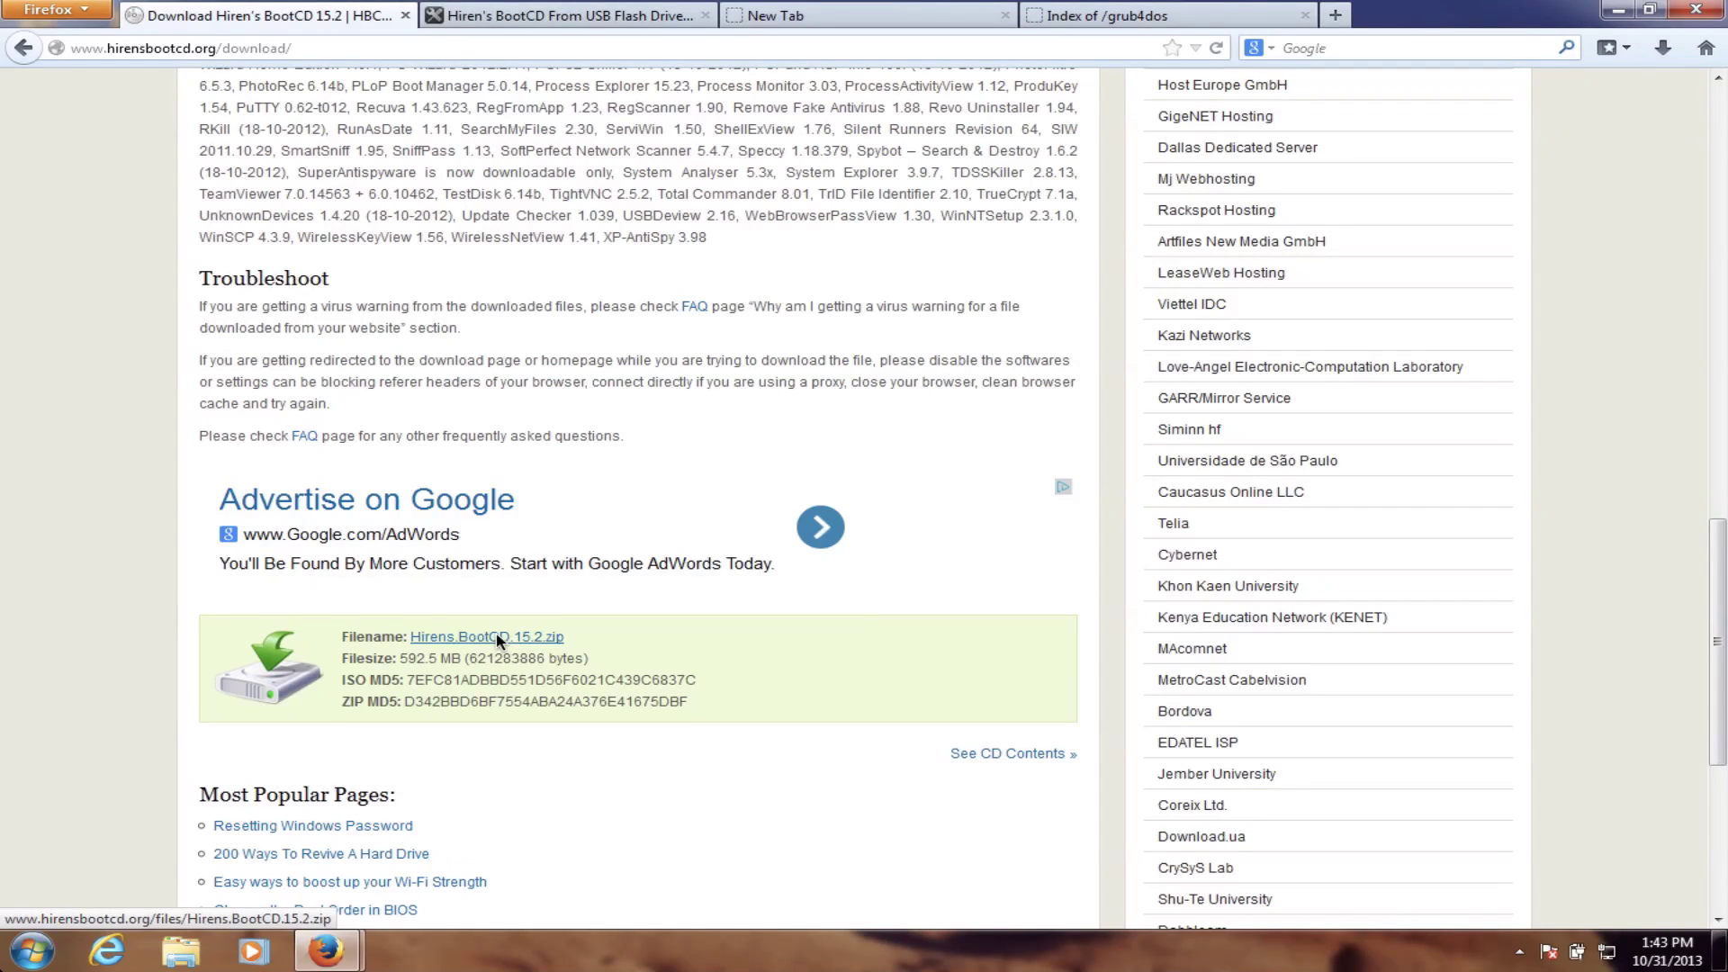
# Save Hirens.BootCD.15.2.zip to disk, dismiss the download dialog, and minimize Firefox
pyautogui.click(498, 640)
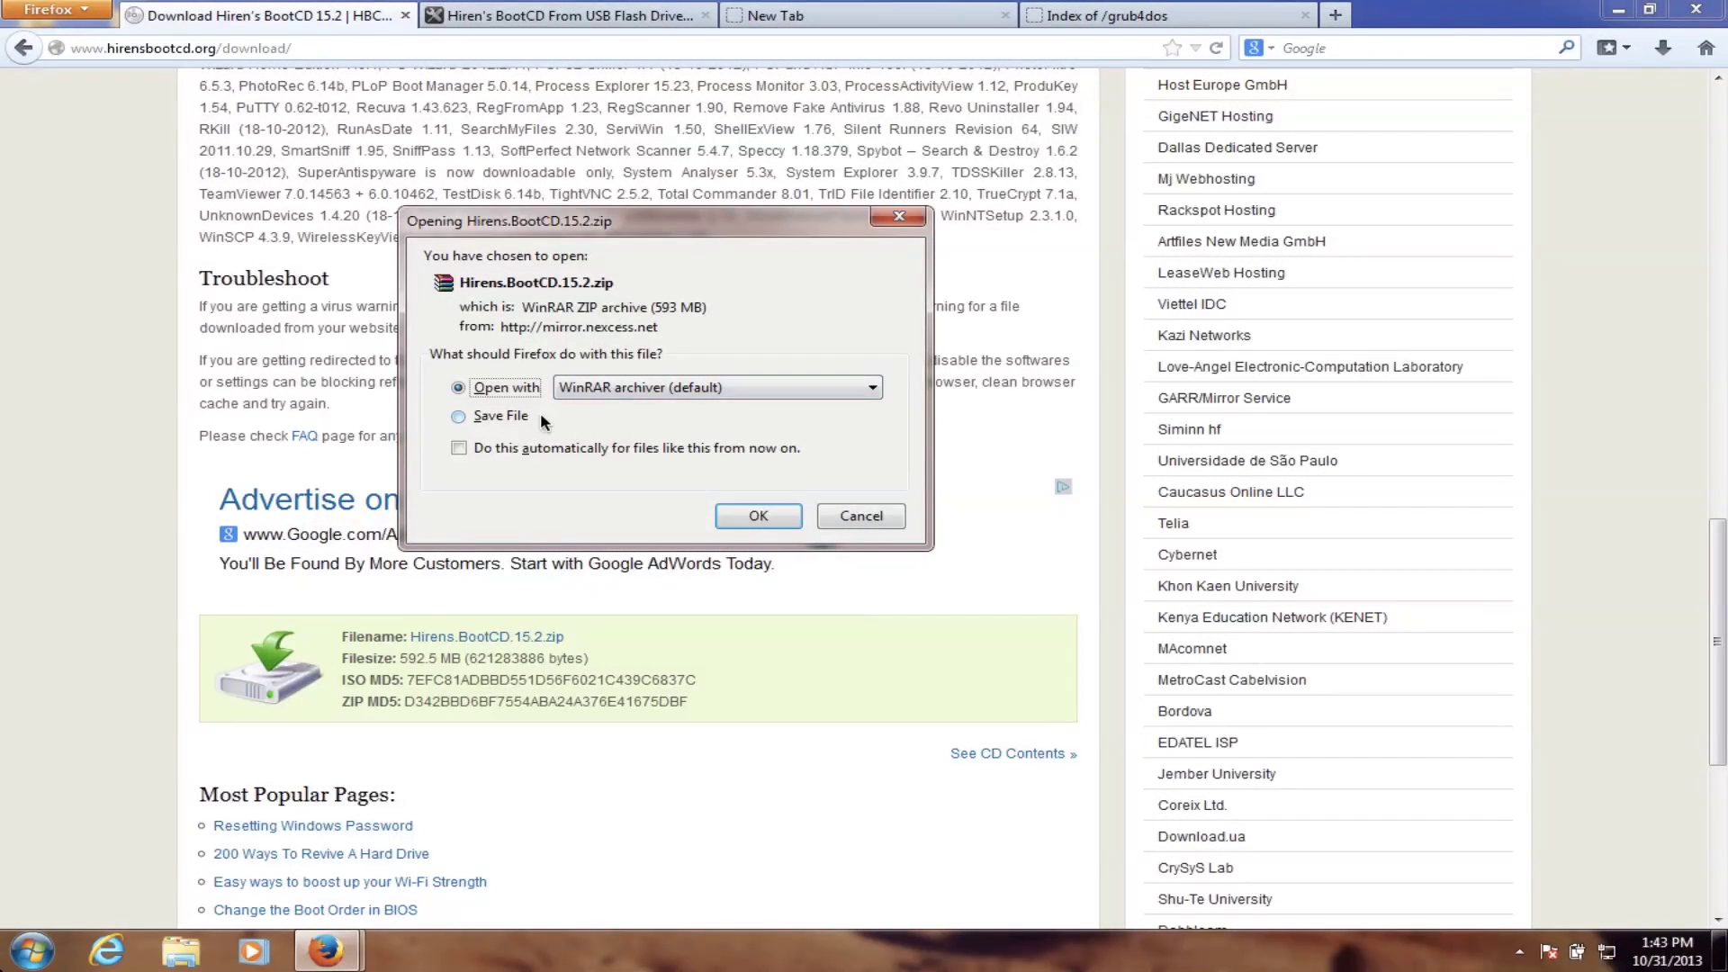
pyautogui.click(539, 417)
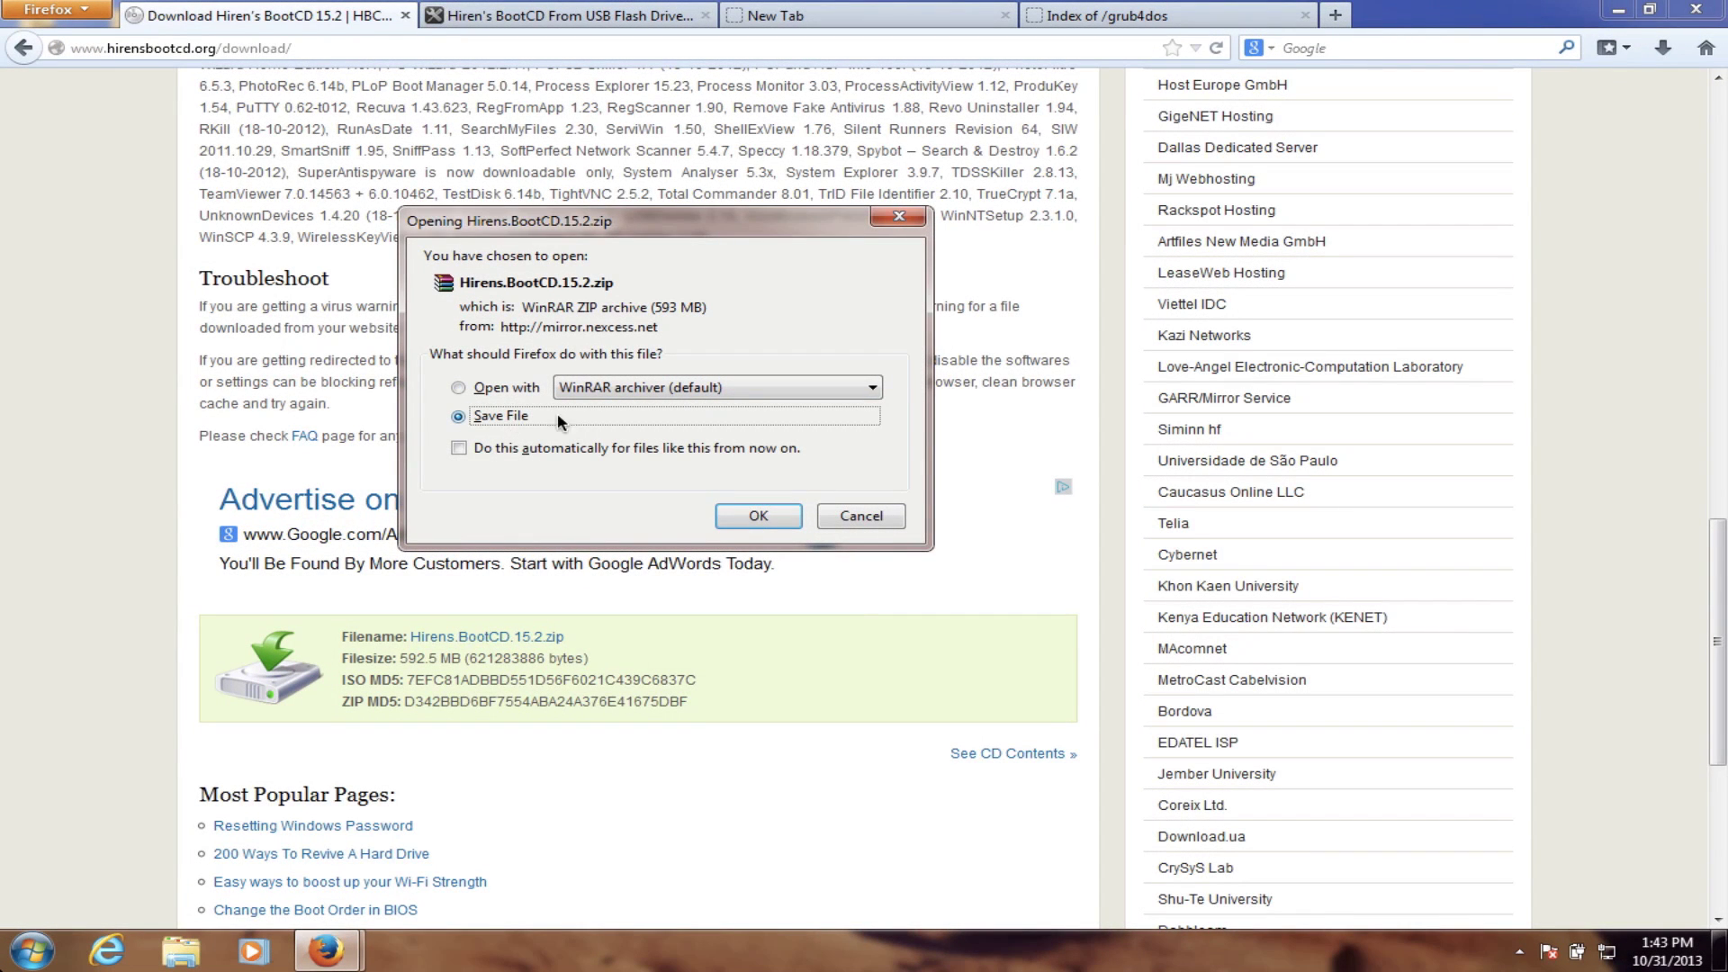
pyautogui.click(859, 518)
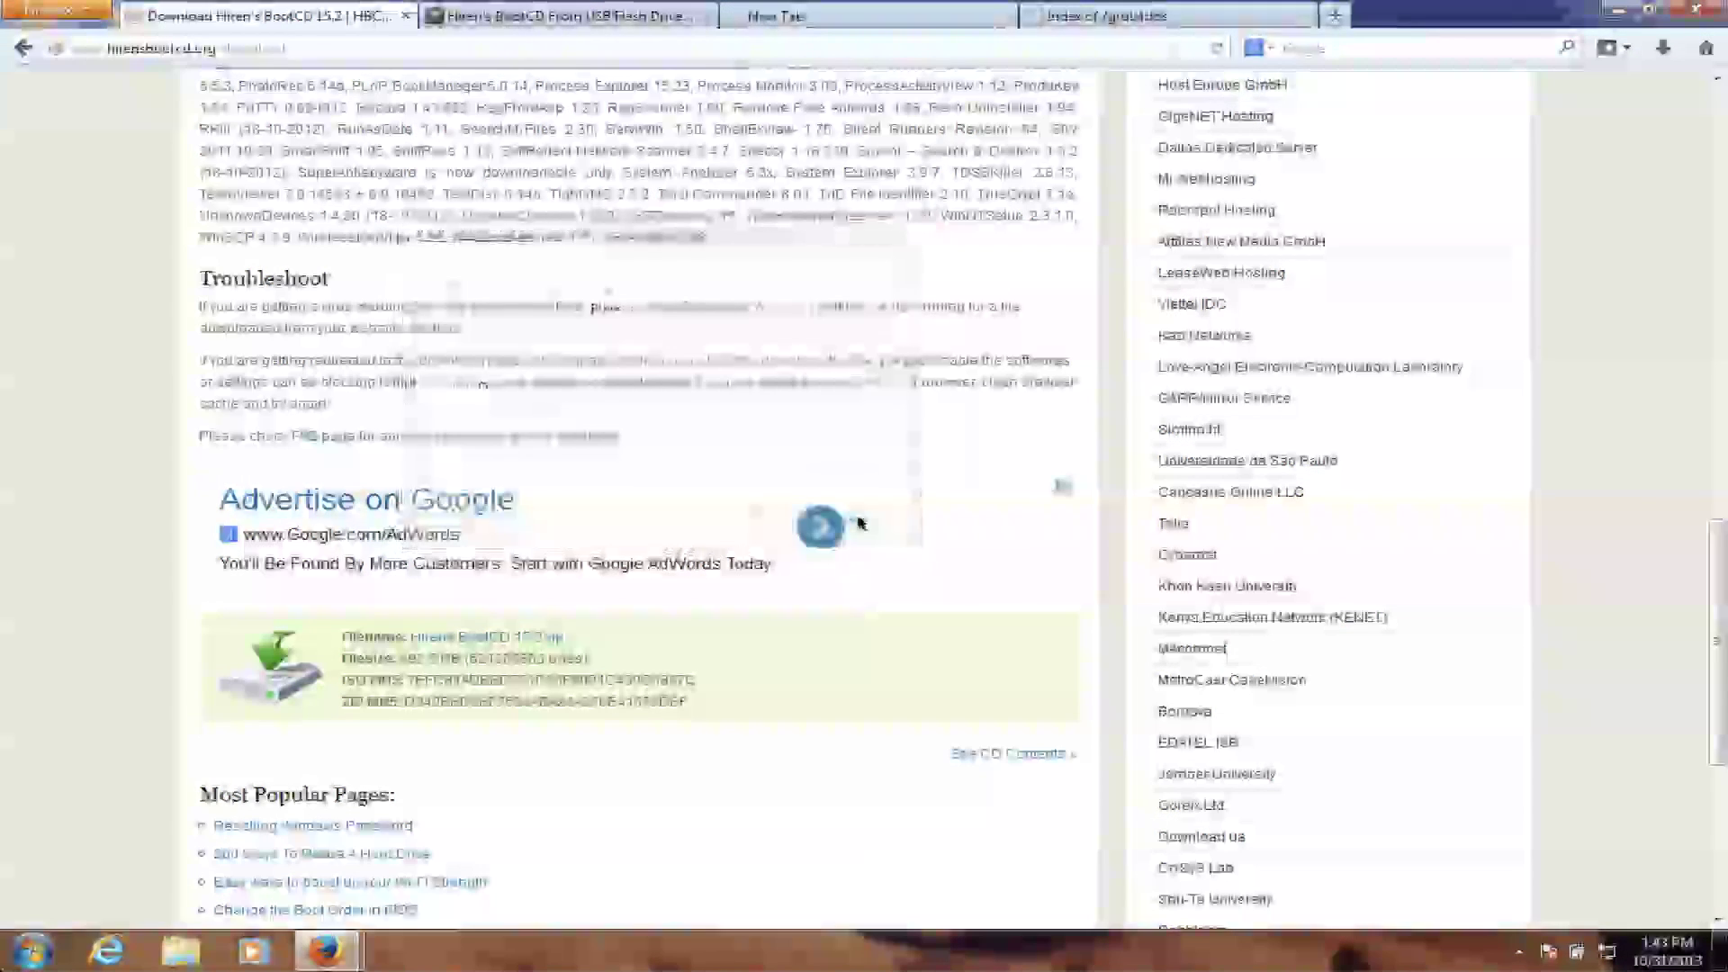
pyautogui.click(1618, 13)
# Open the howtoinstallhbcdonusb folder and find the Hirens.BootCD.15.2 archive among its files
pyautogui.click(290, 35)
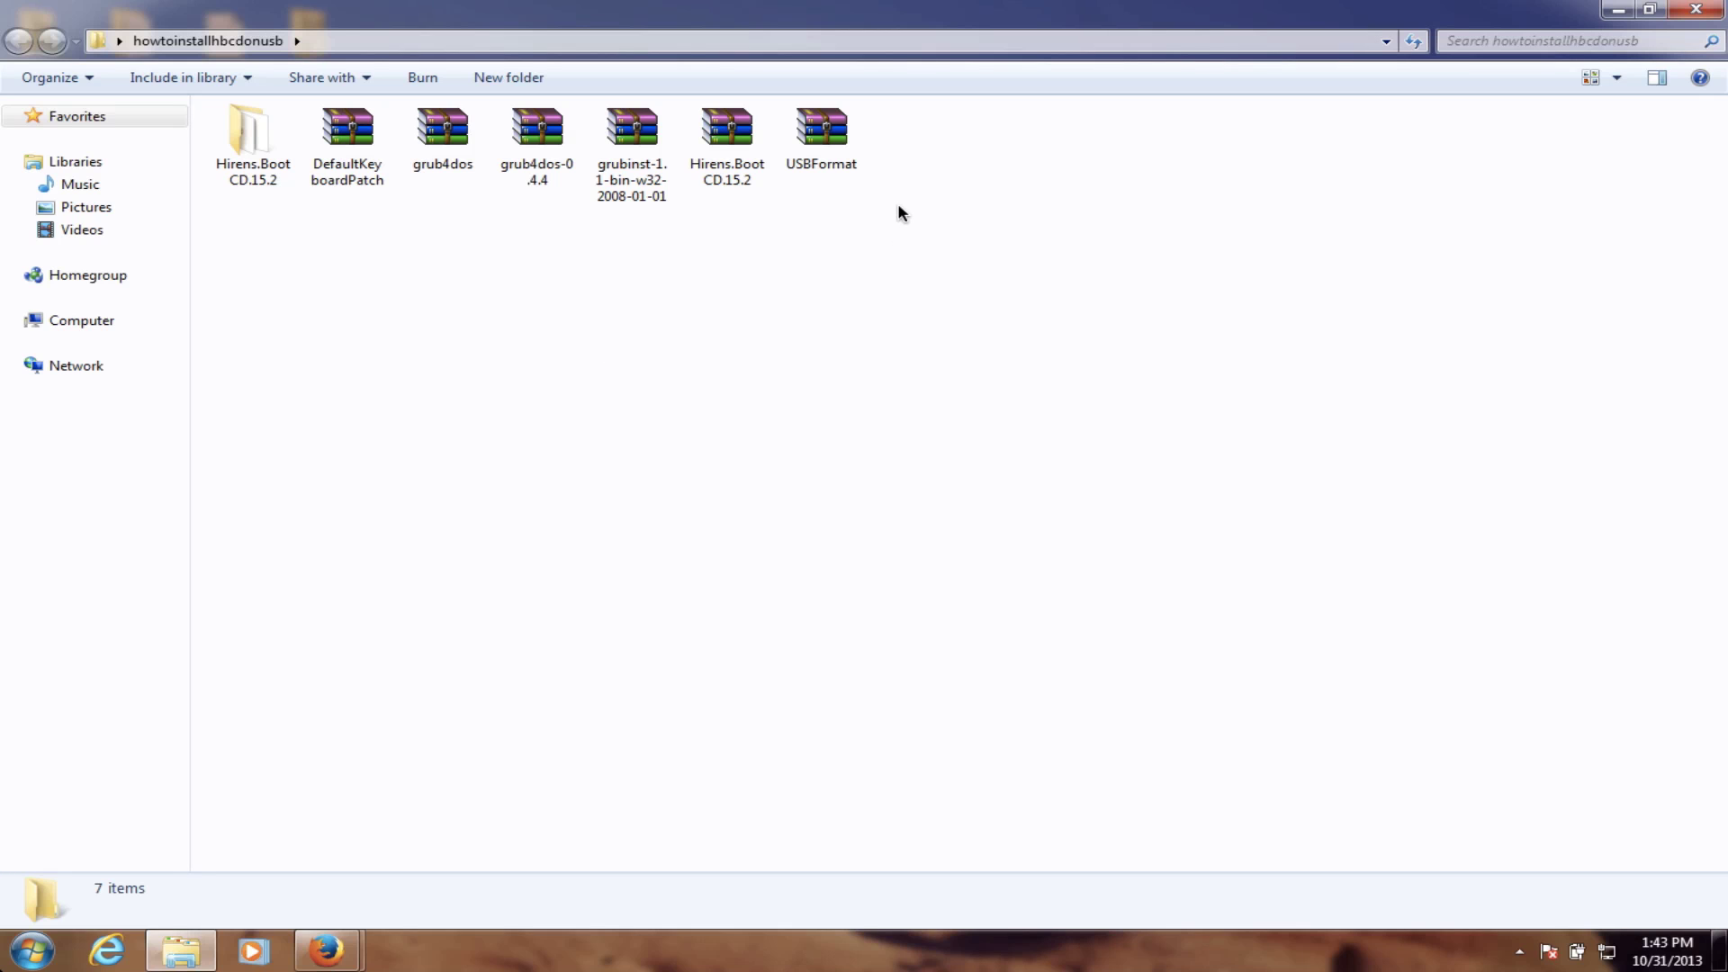
pyautogui.moveTo(900, 211); pyautogui.dragTo(346, 126)
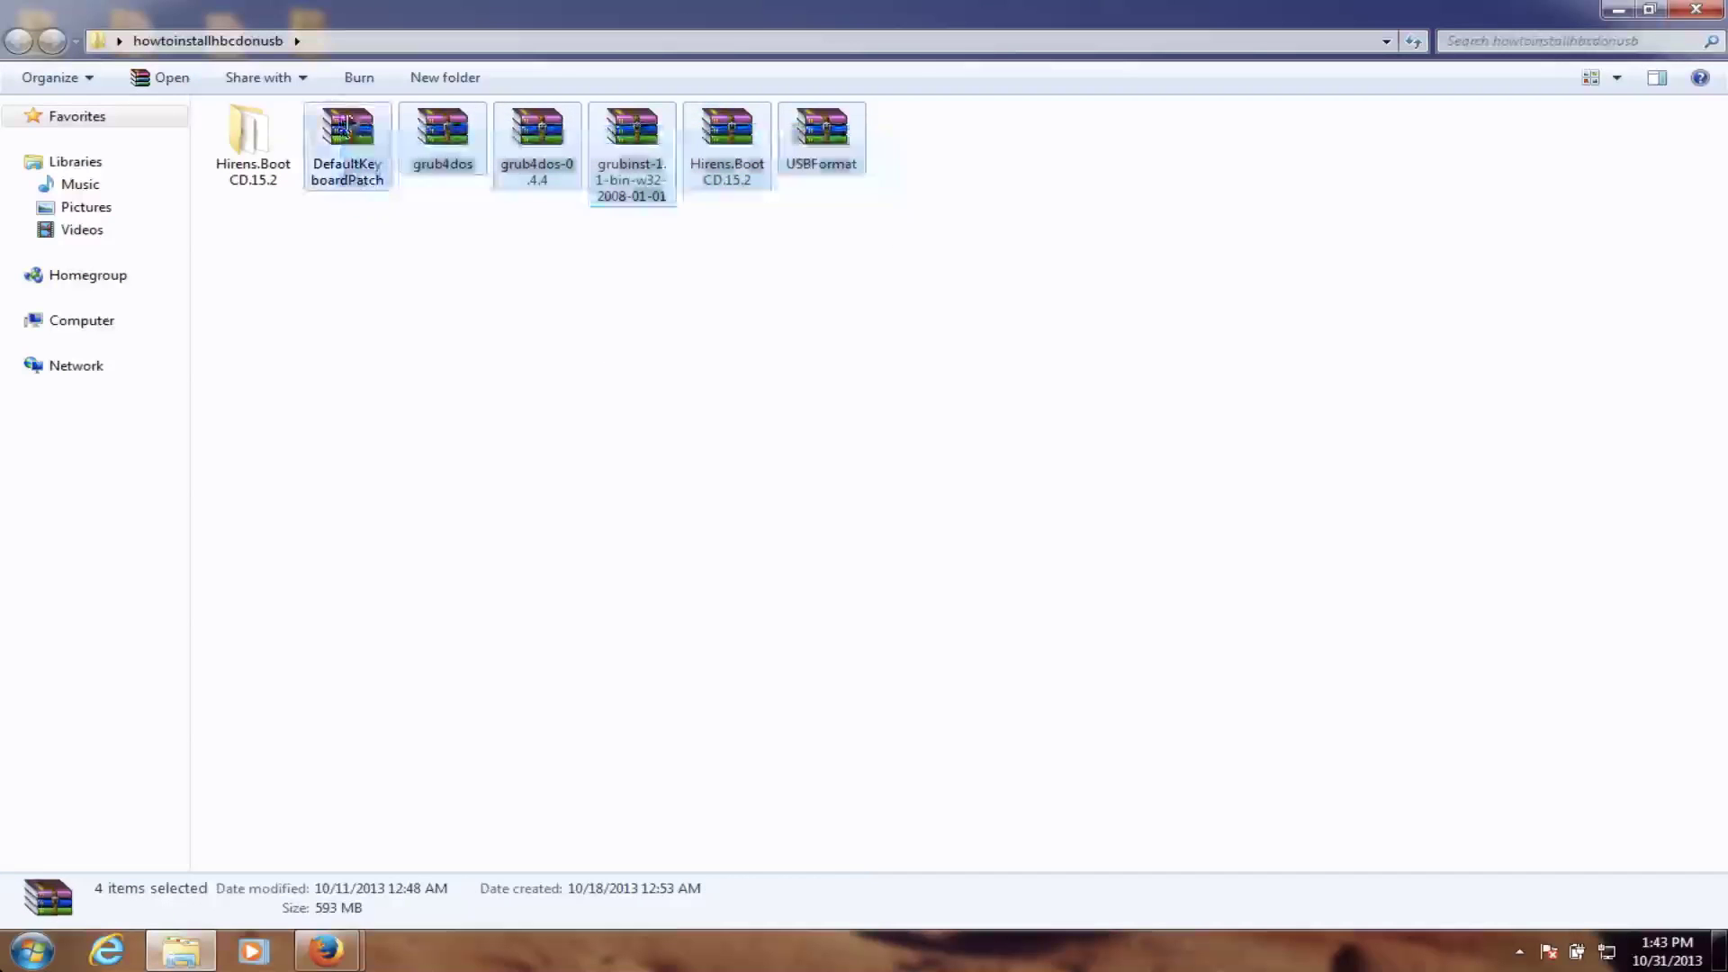
pyautogui.click(501, 223)
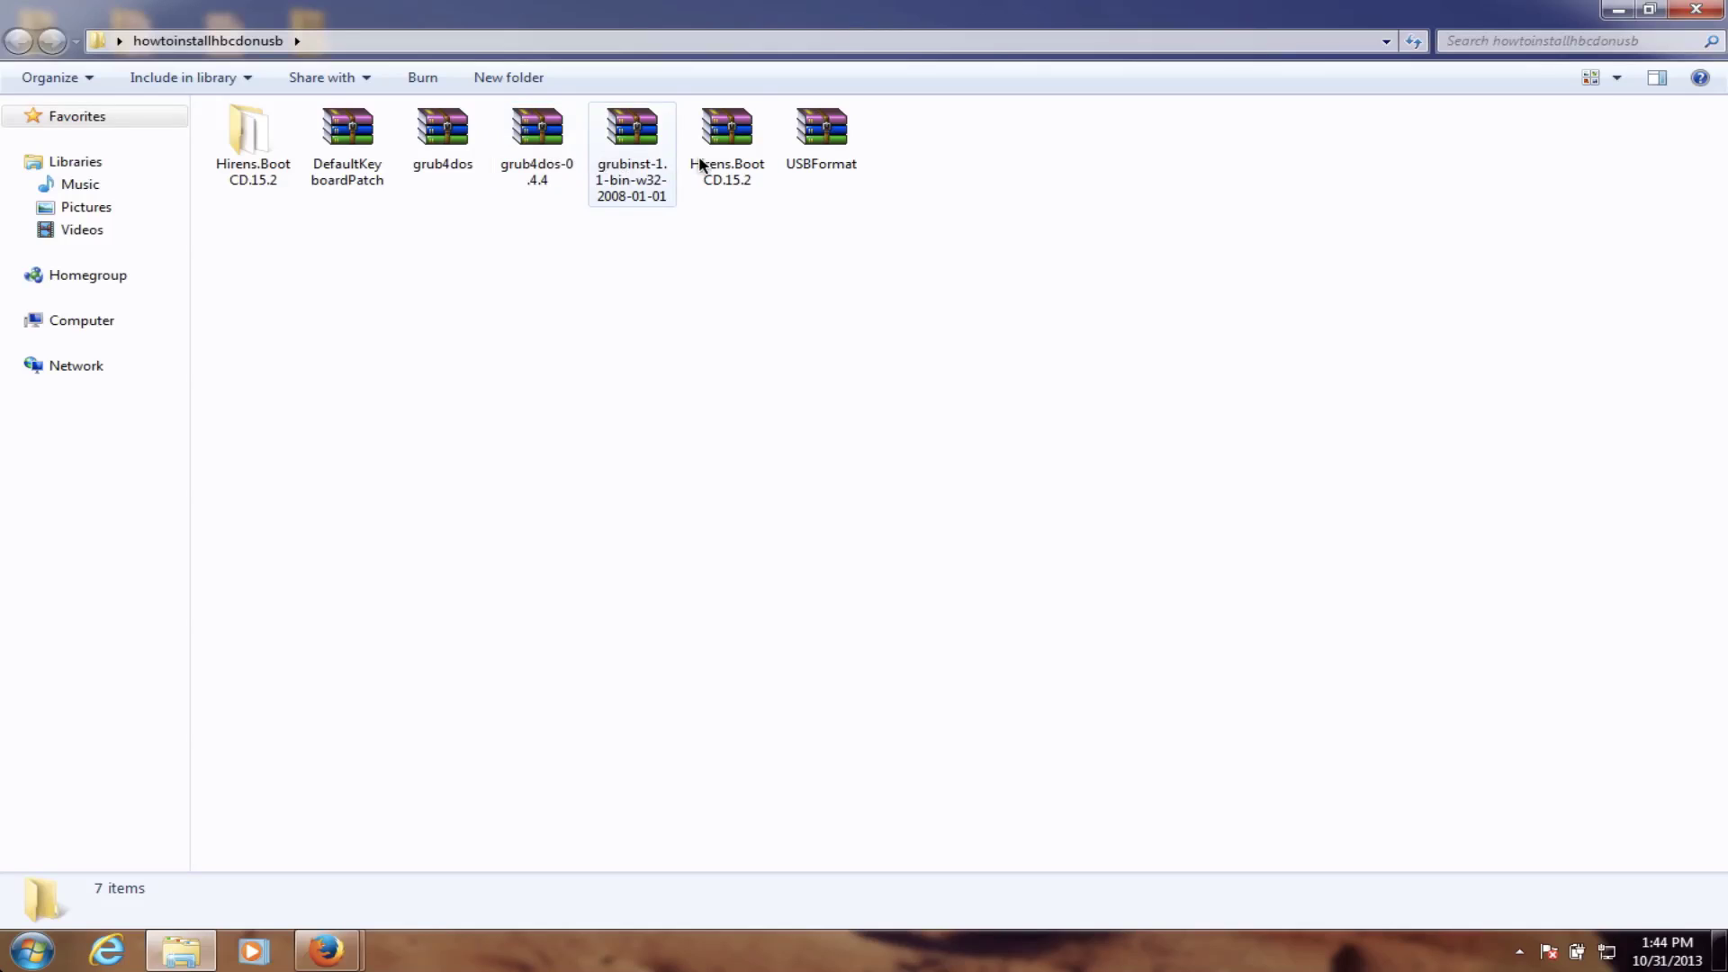
pyautogui.moveTo(707, 158); pyautogui.dragTo(397, 401)
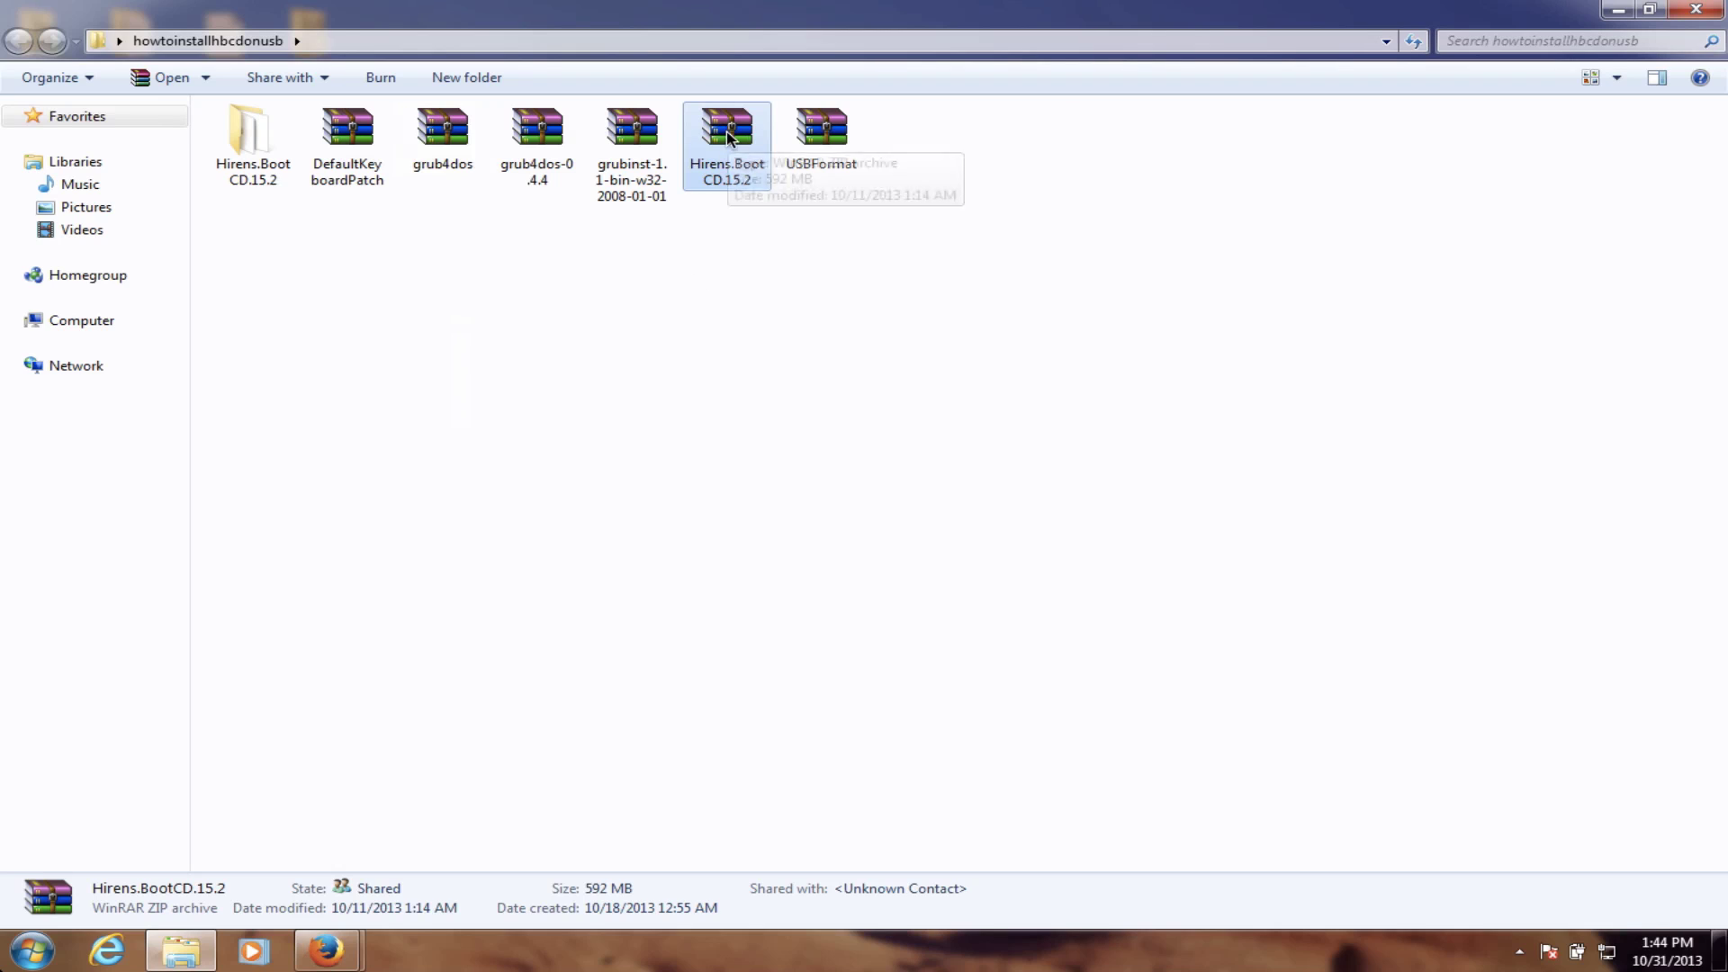
pyautogui.click(734, 224)
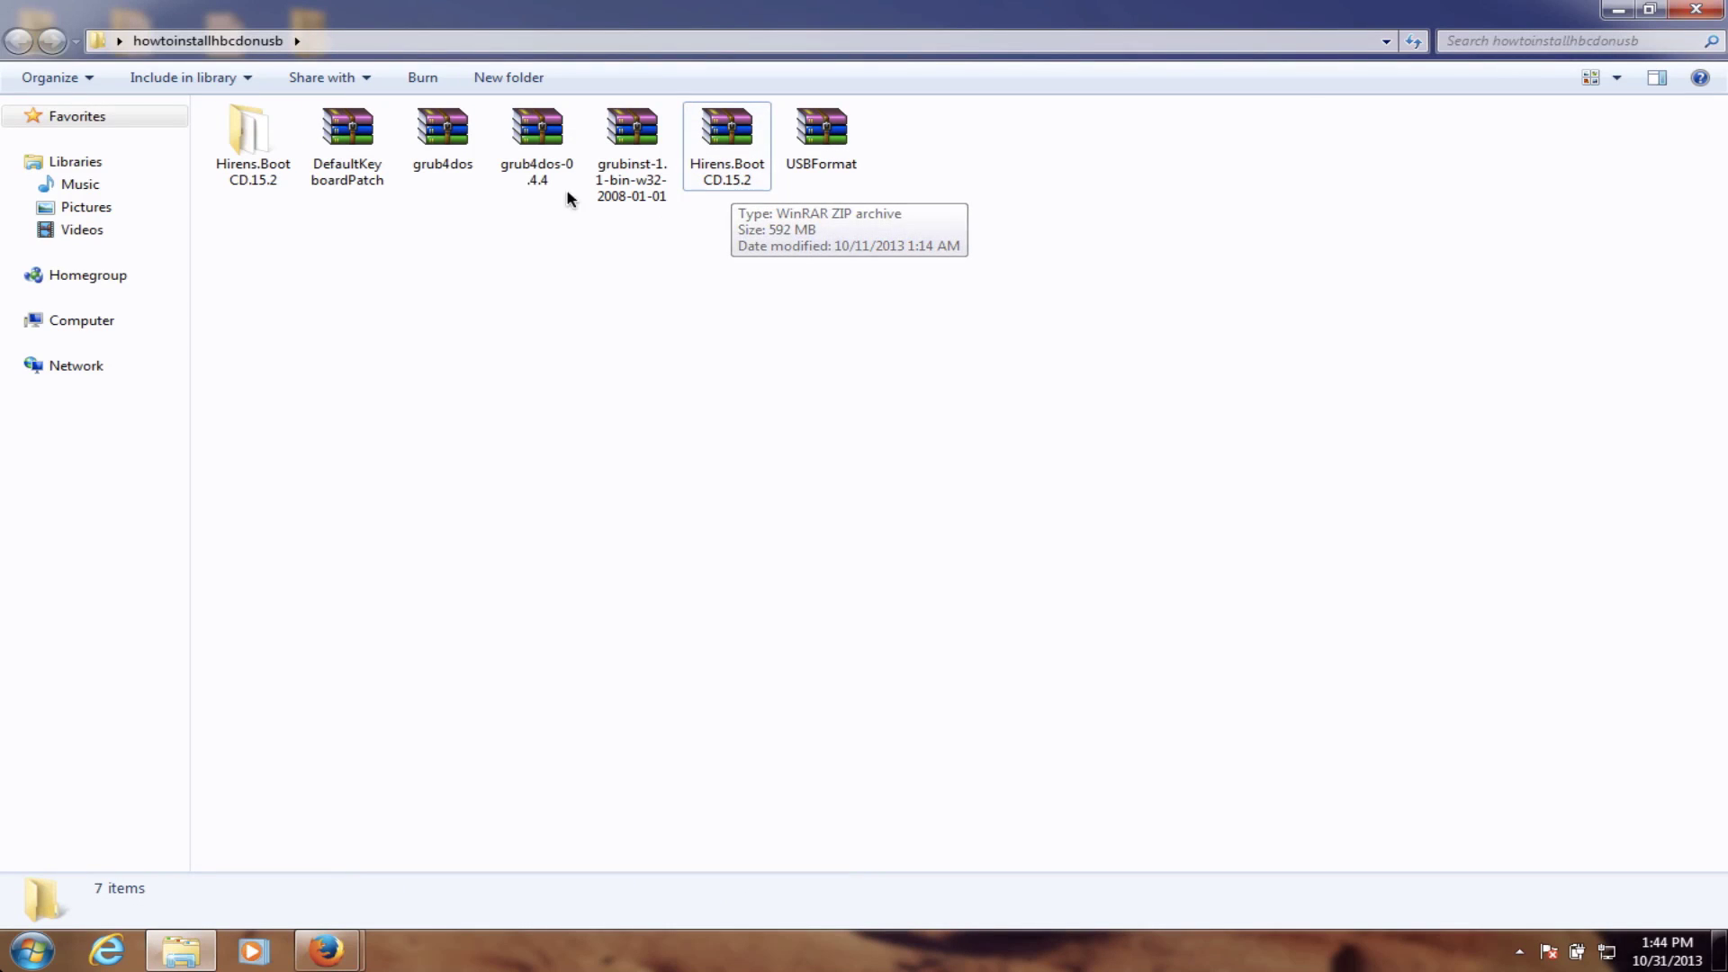
# Extract the Hirens.BootCD.15.2 zip into a Hirens.BootCD.15.2\ folder and select that folder
pyautogui.rightClick(744, 140)
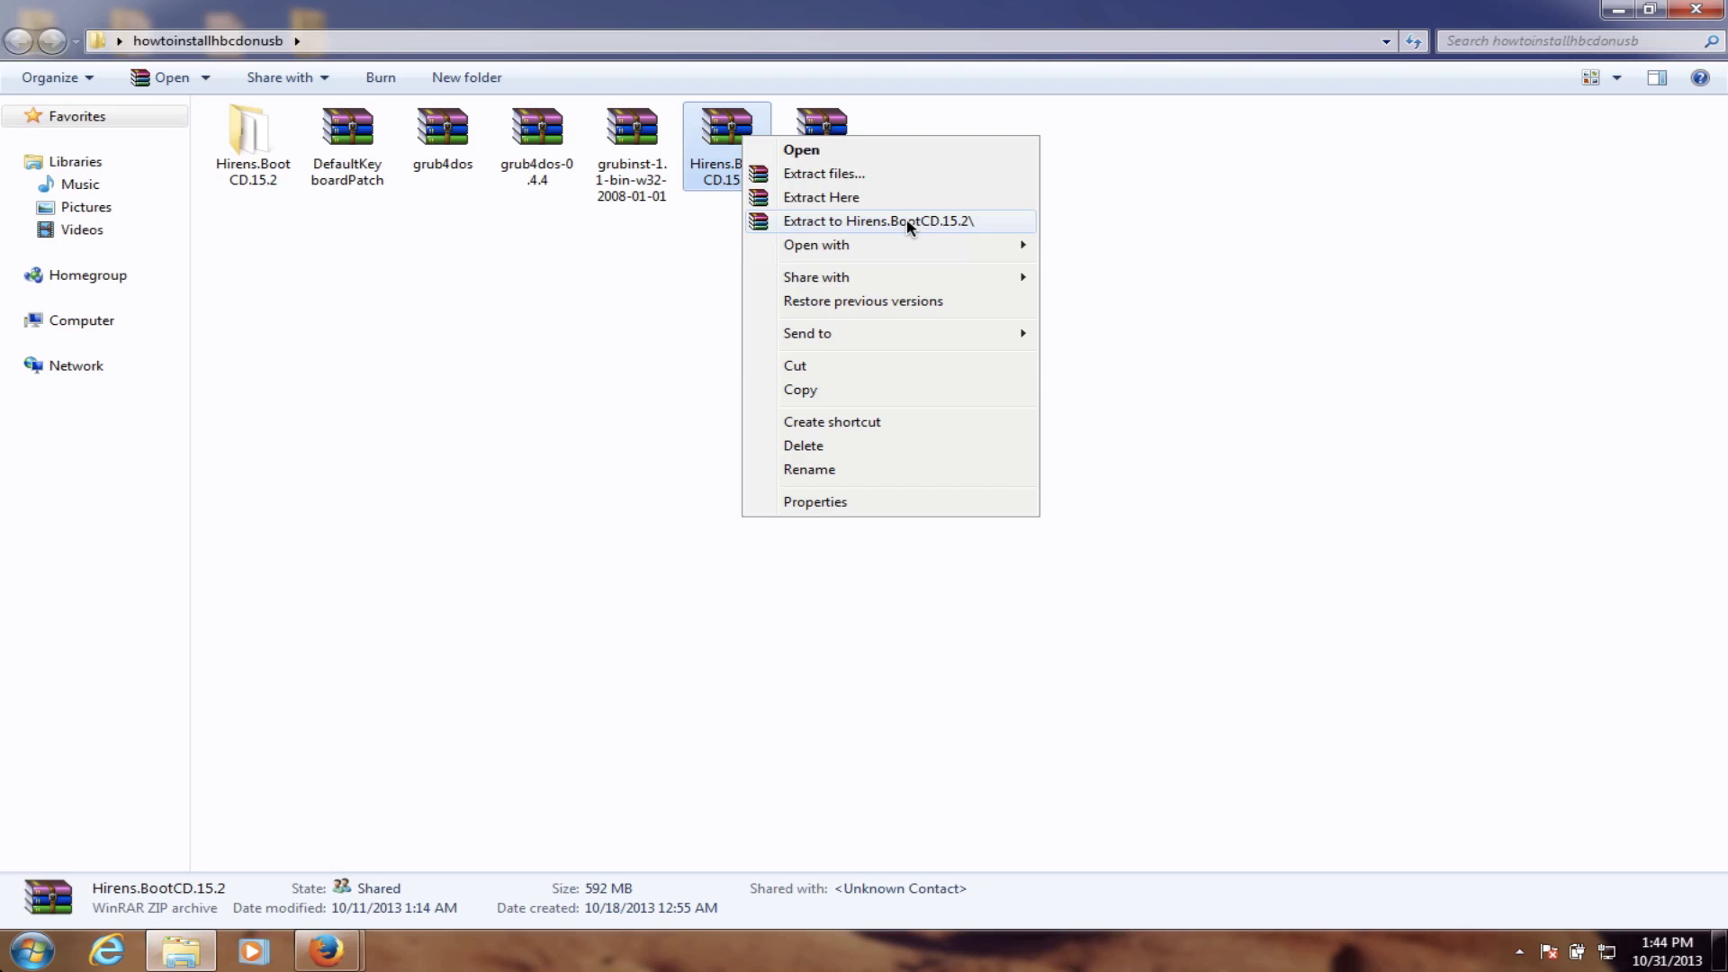
pyautogui.click(487, 250)
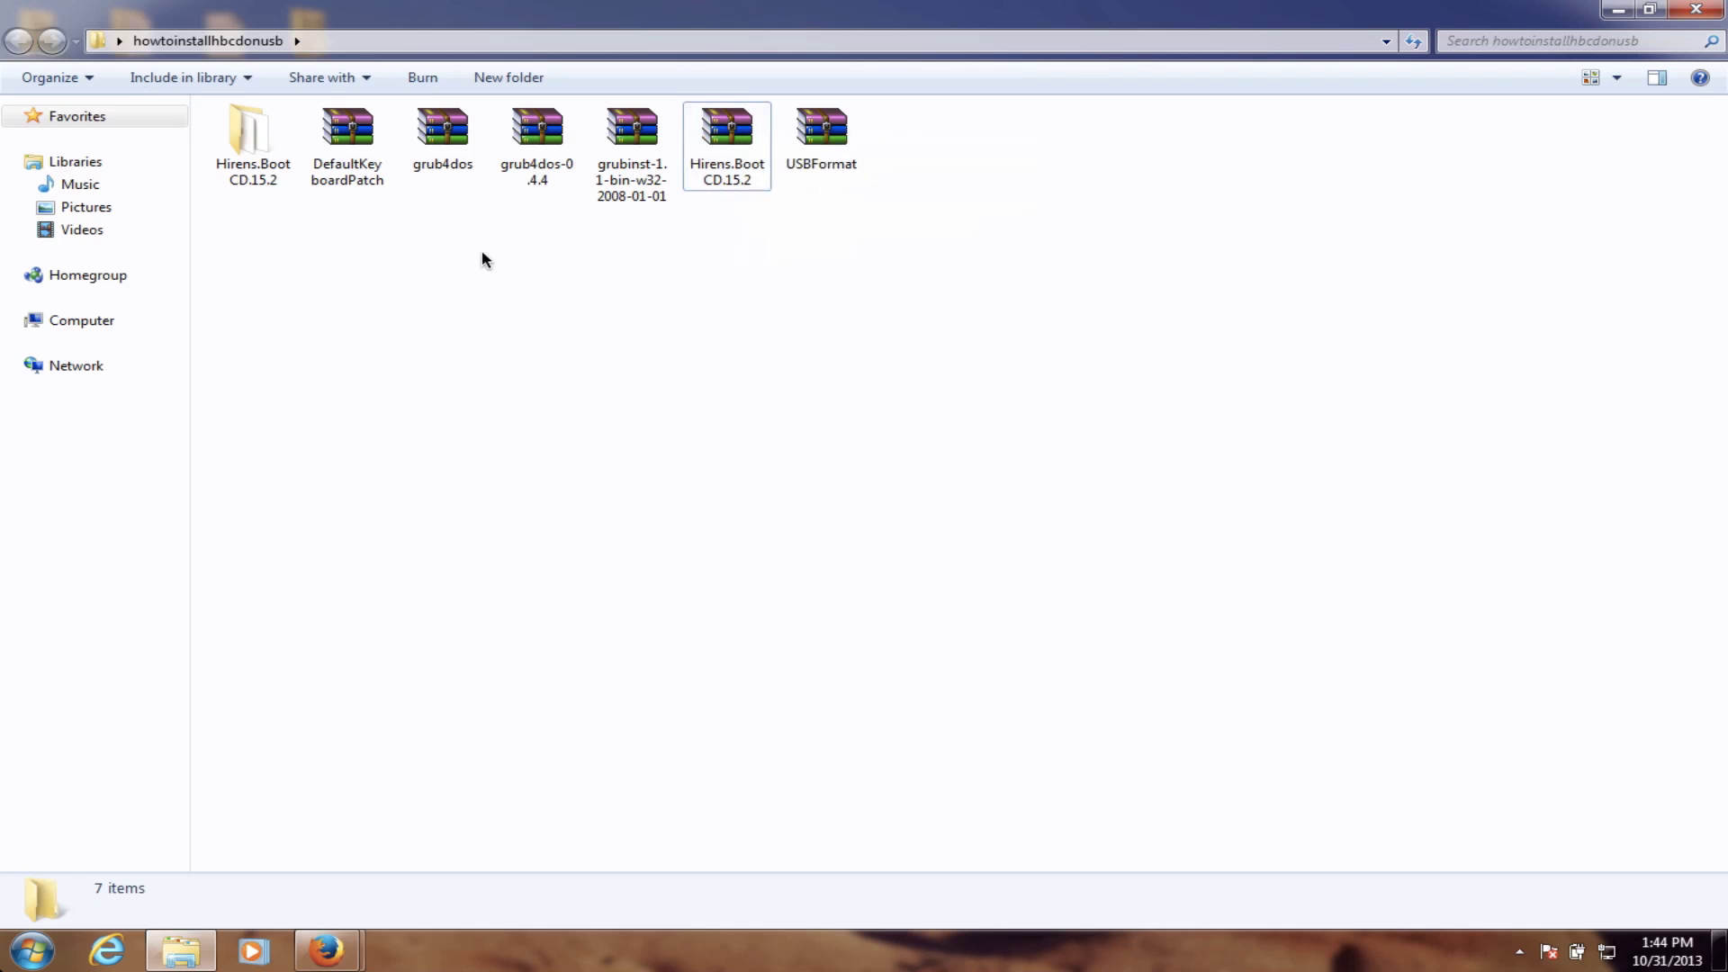
pyautogui.click(256, 139)
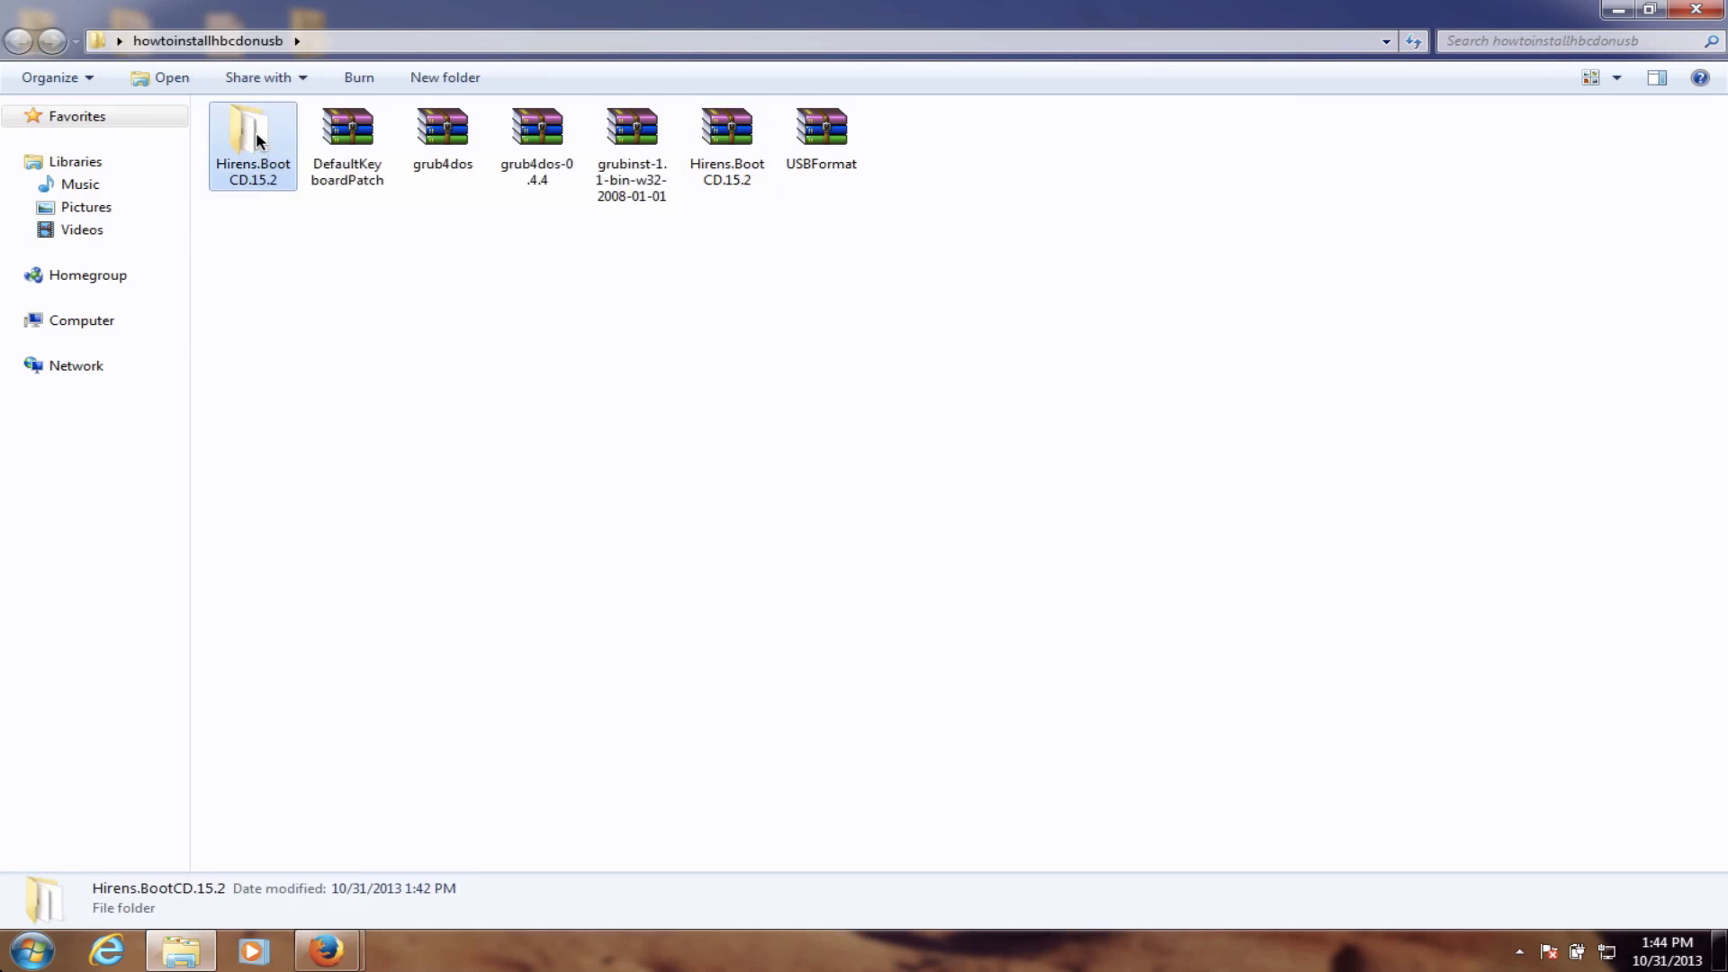
# Launch BurnCDCC from the extracted folder and load Hiren's.BootCD.15.2 as its file image
pyautogui.doubleClick(257, 138)
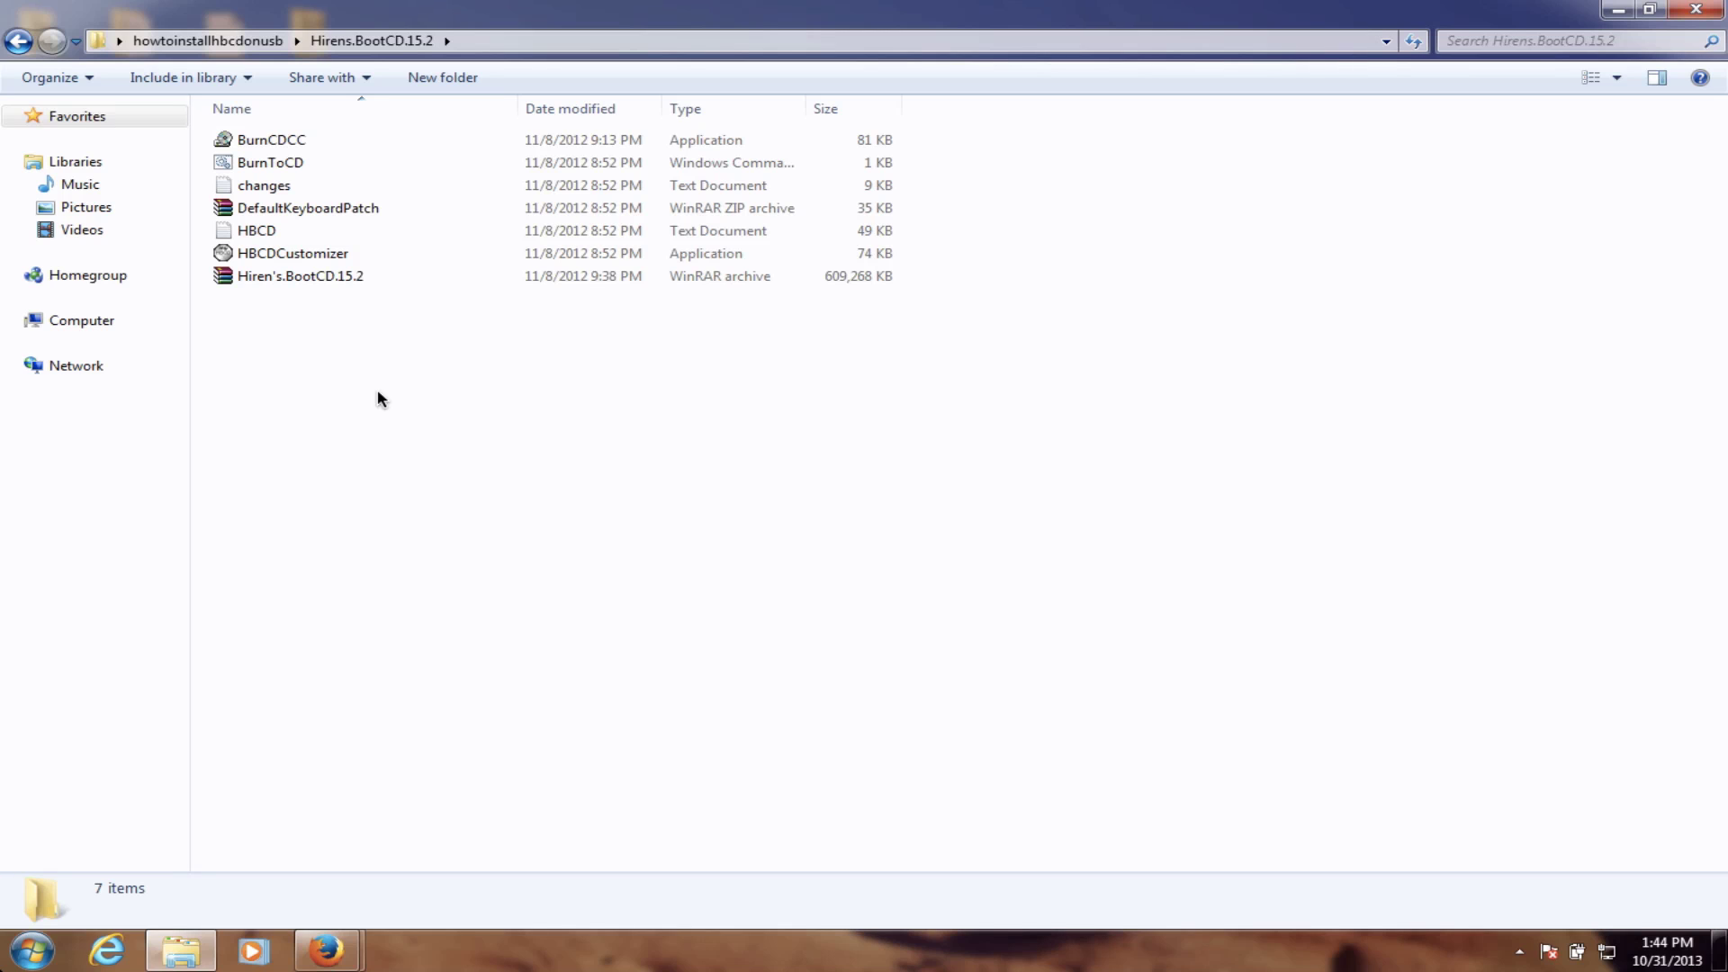
pyautogui.click(293, 144)
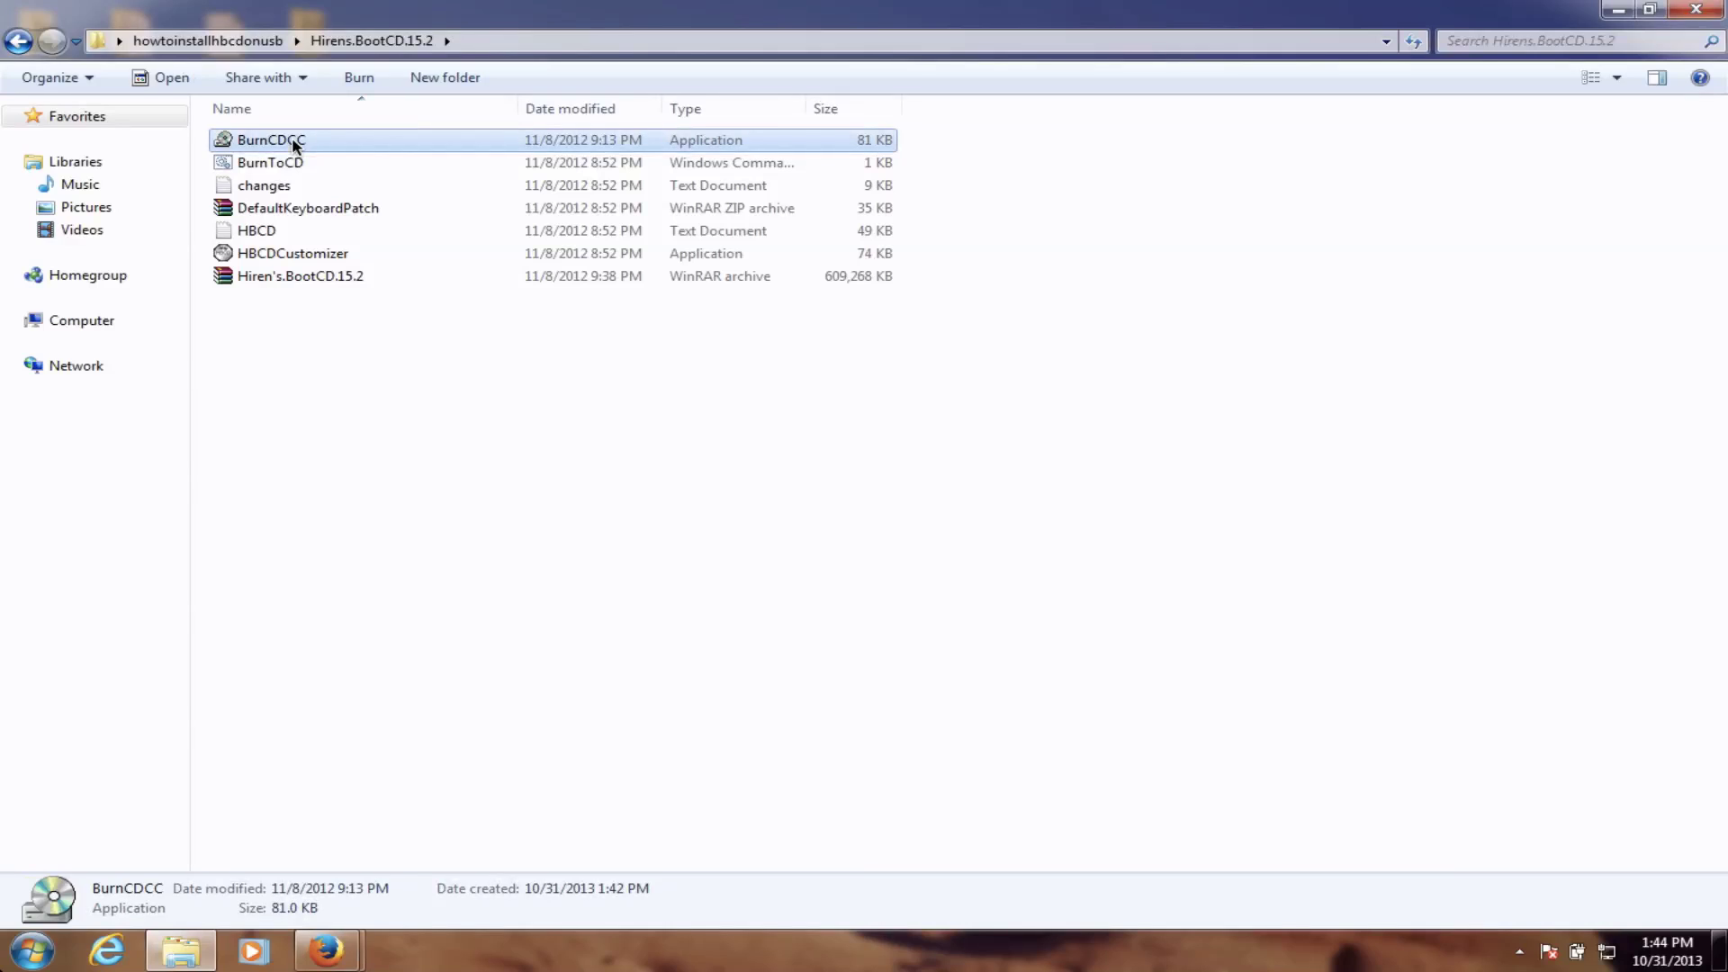
pyautogui.doubleClick(293, 144)
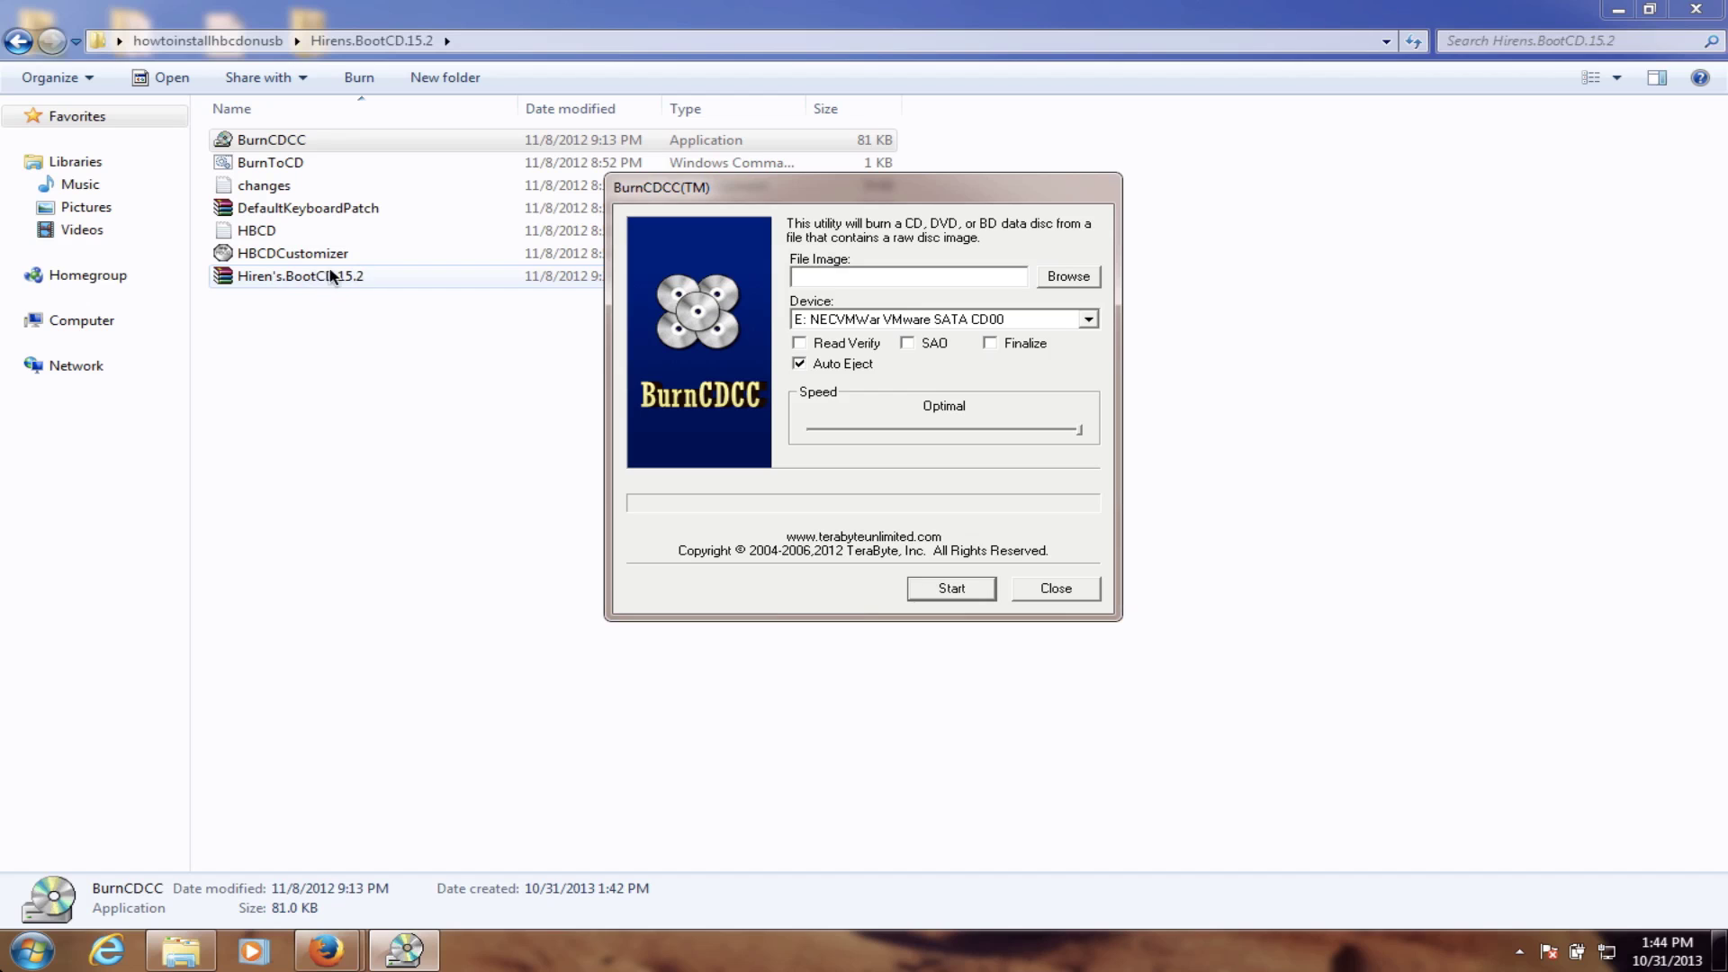
pyautogui.click(1046, 278)
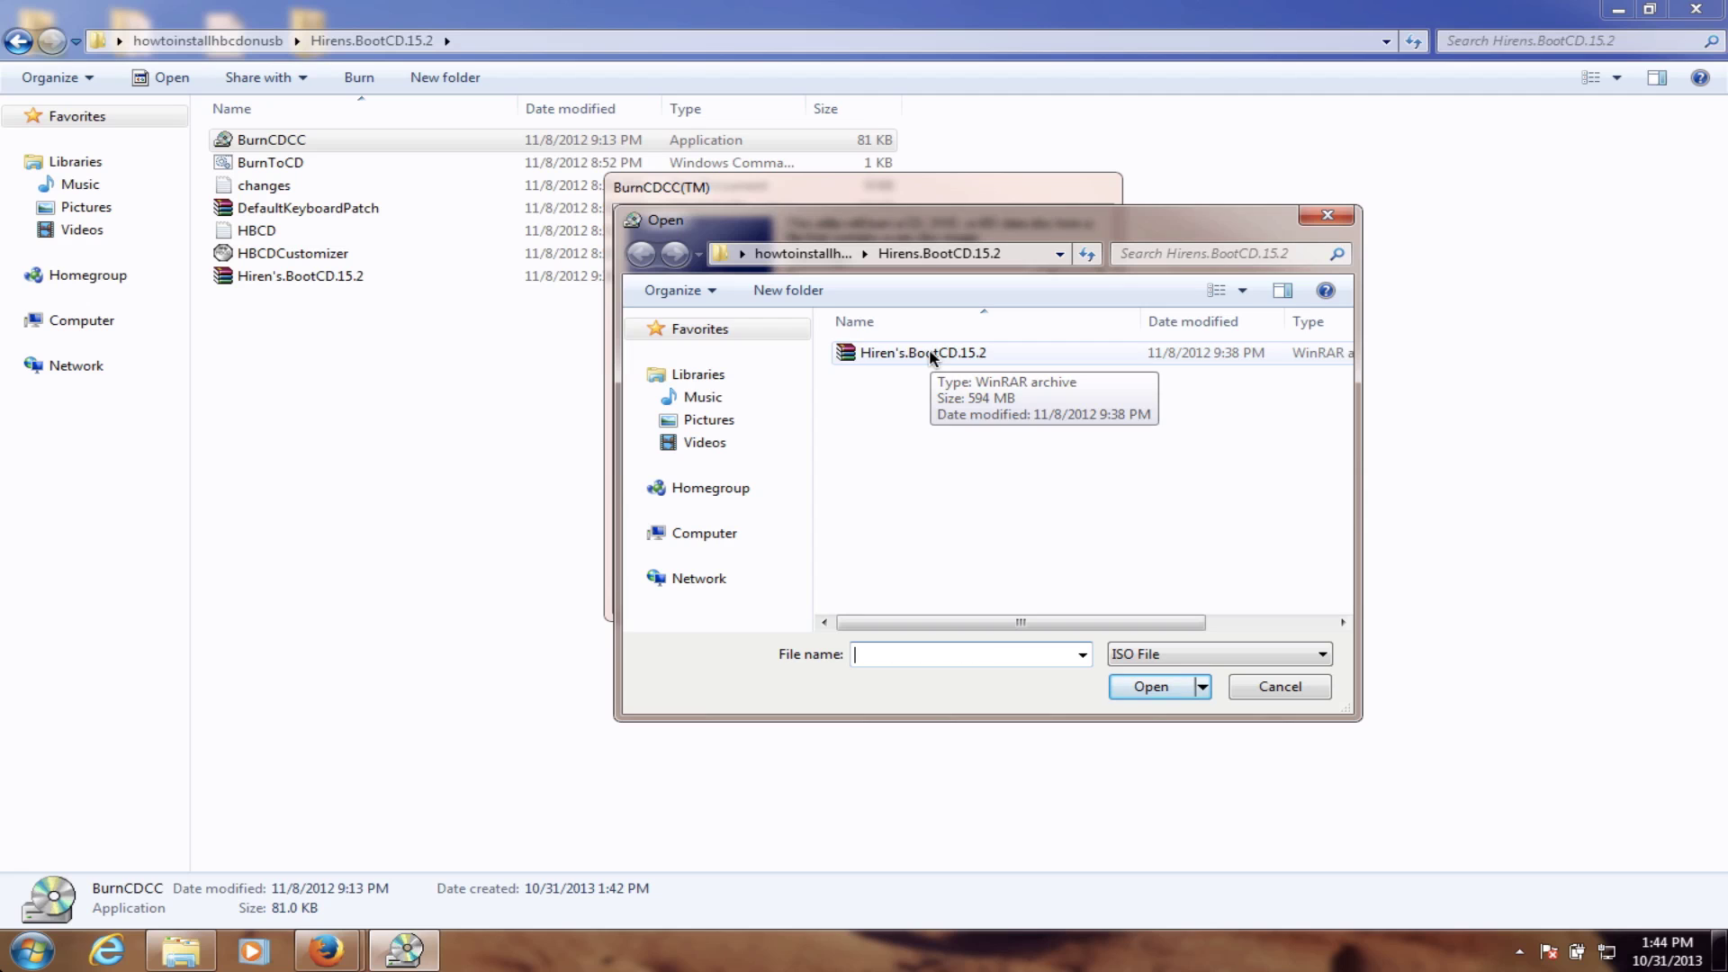
pyautogui.click(929, 352)
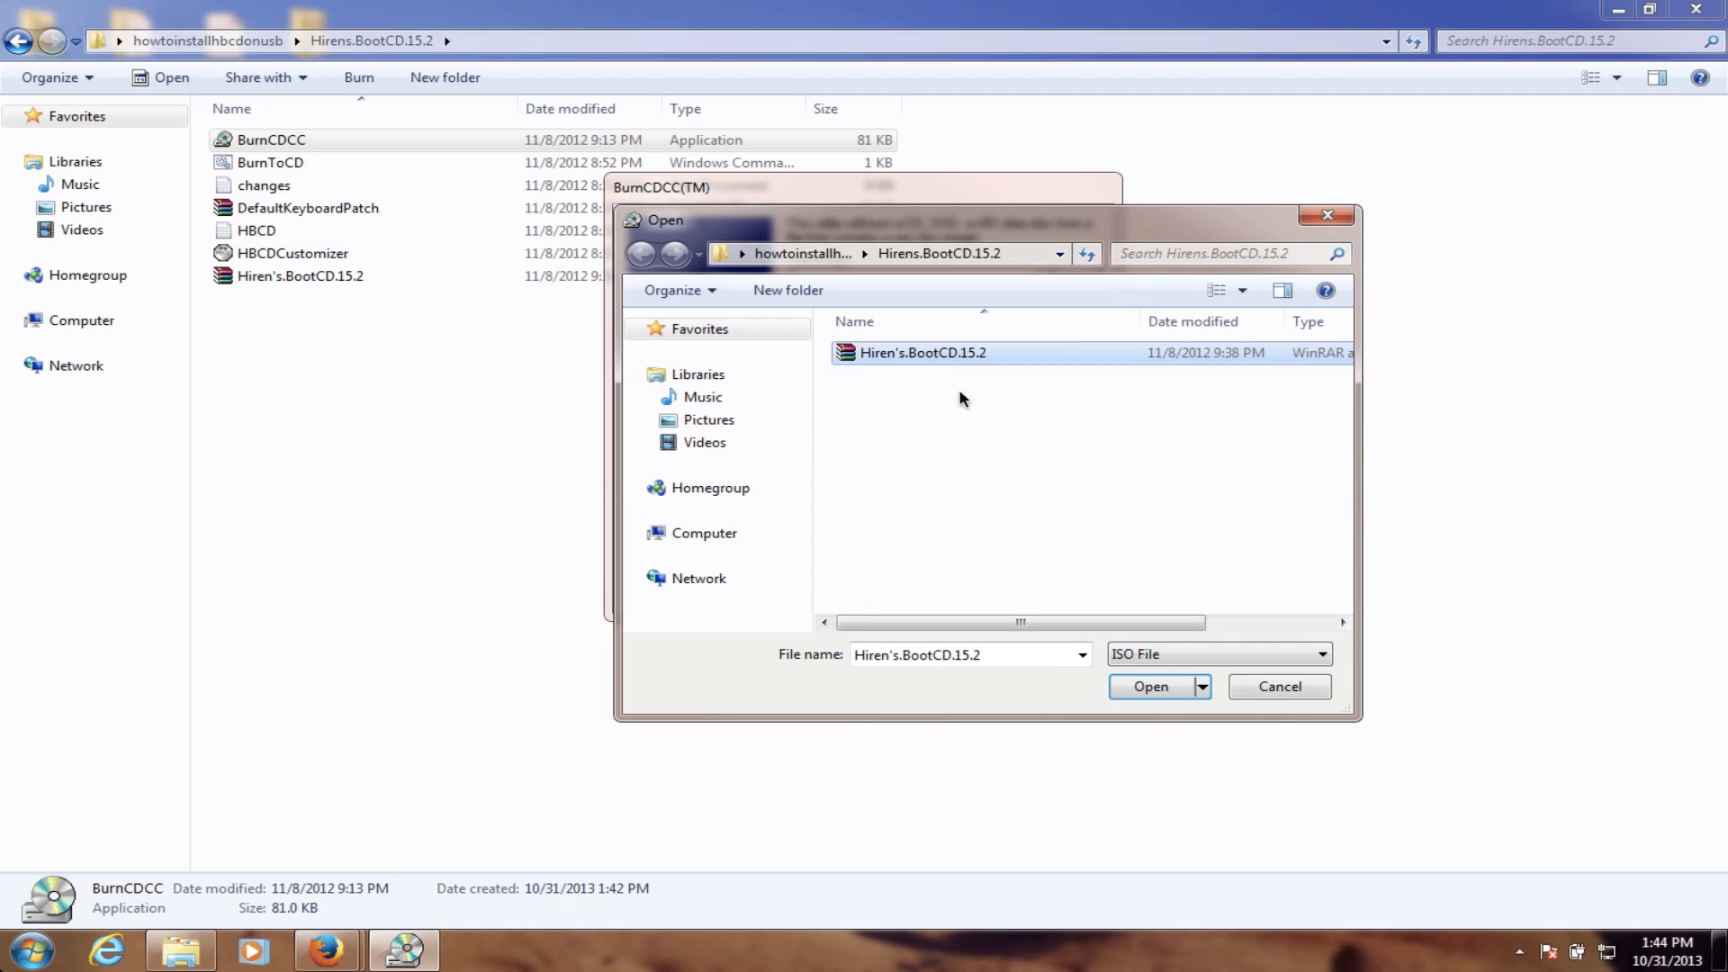
pyautogui.click(1153, 687)
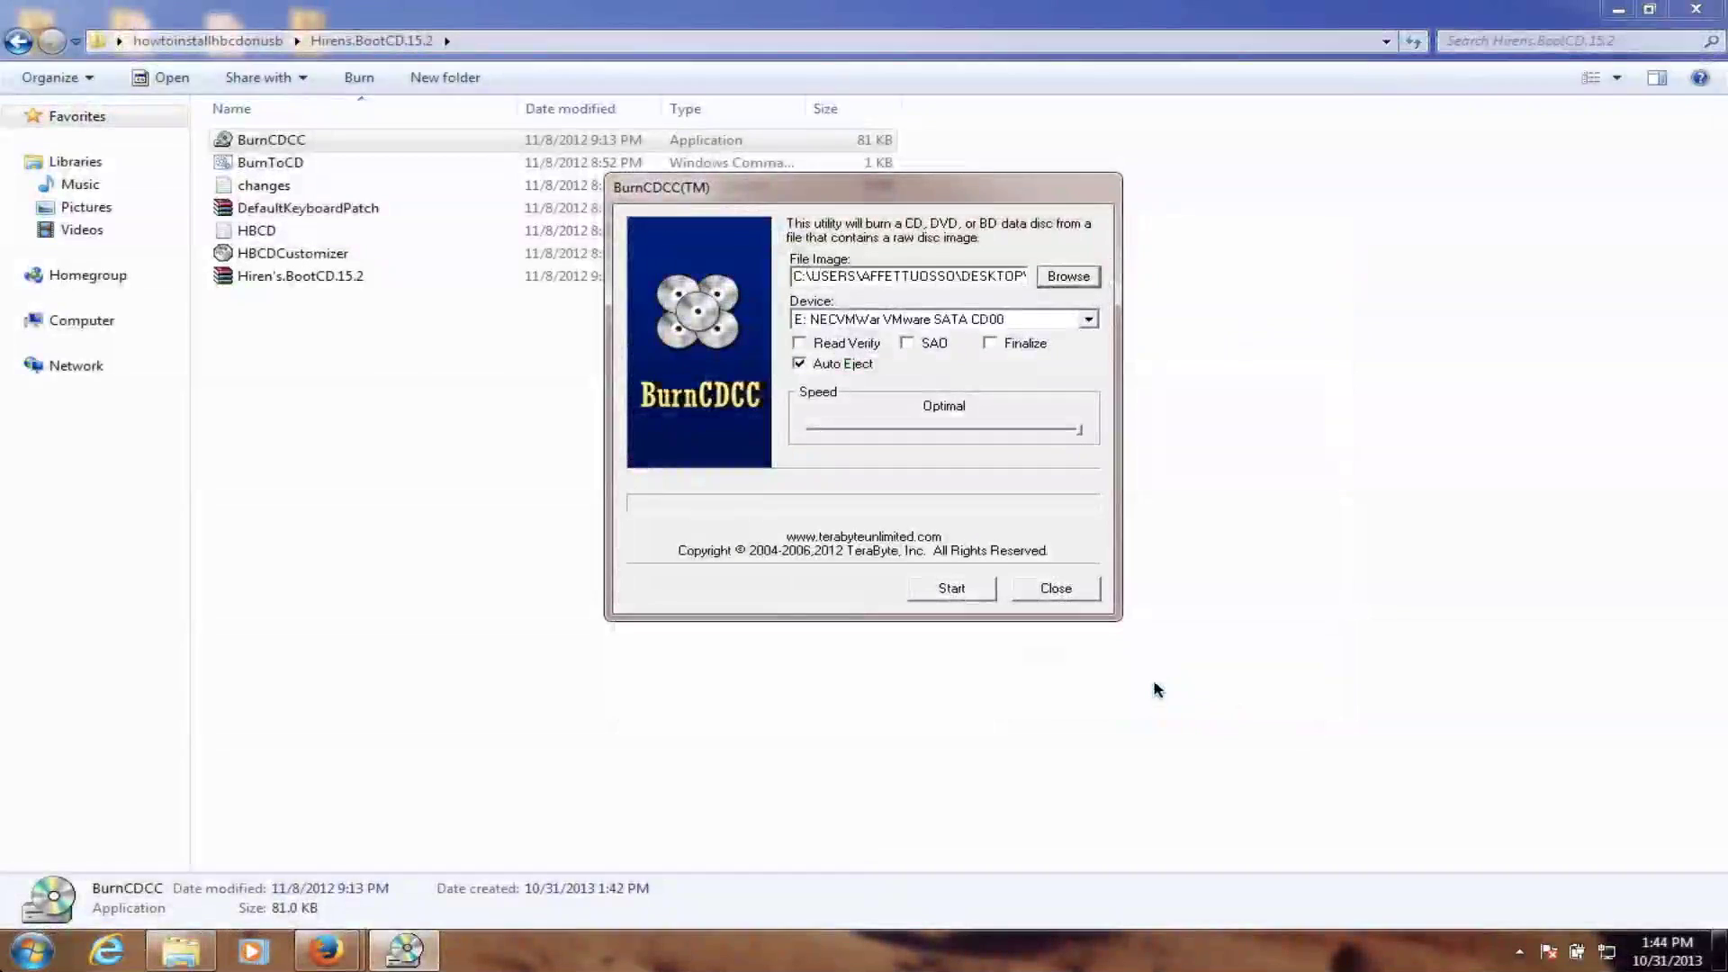
# Turn on Finalize and drop the burn speed from Optimal to CD:8X DVD:1X
pyautogui.click(991, 344)
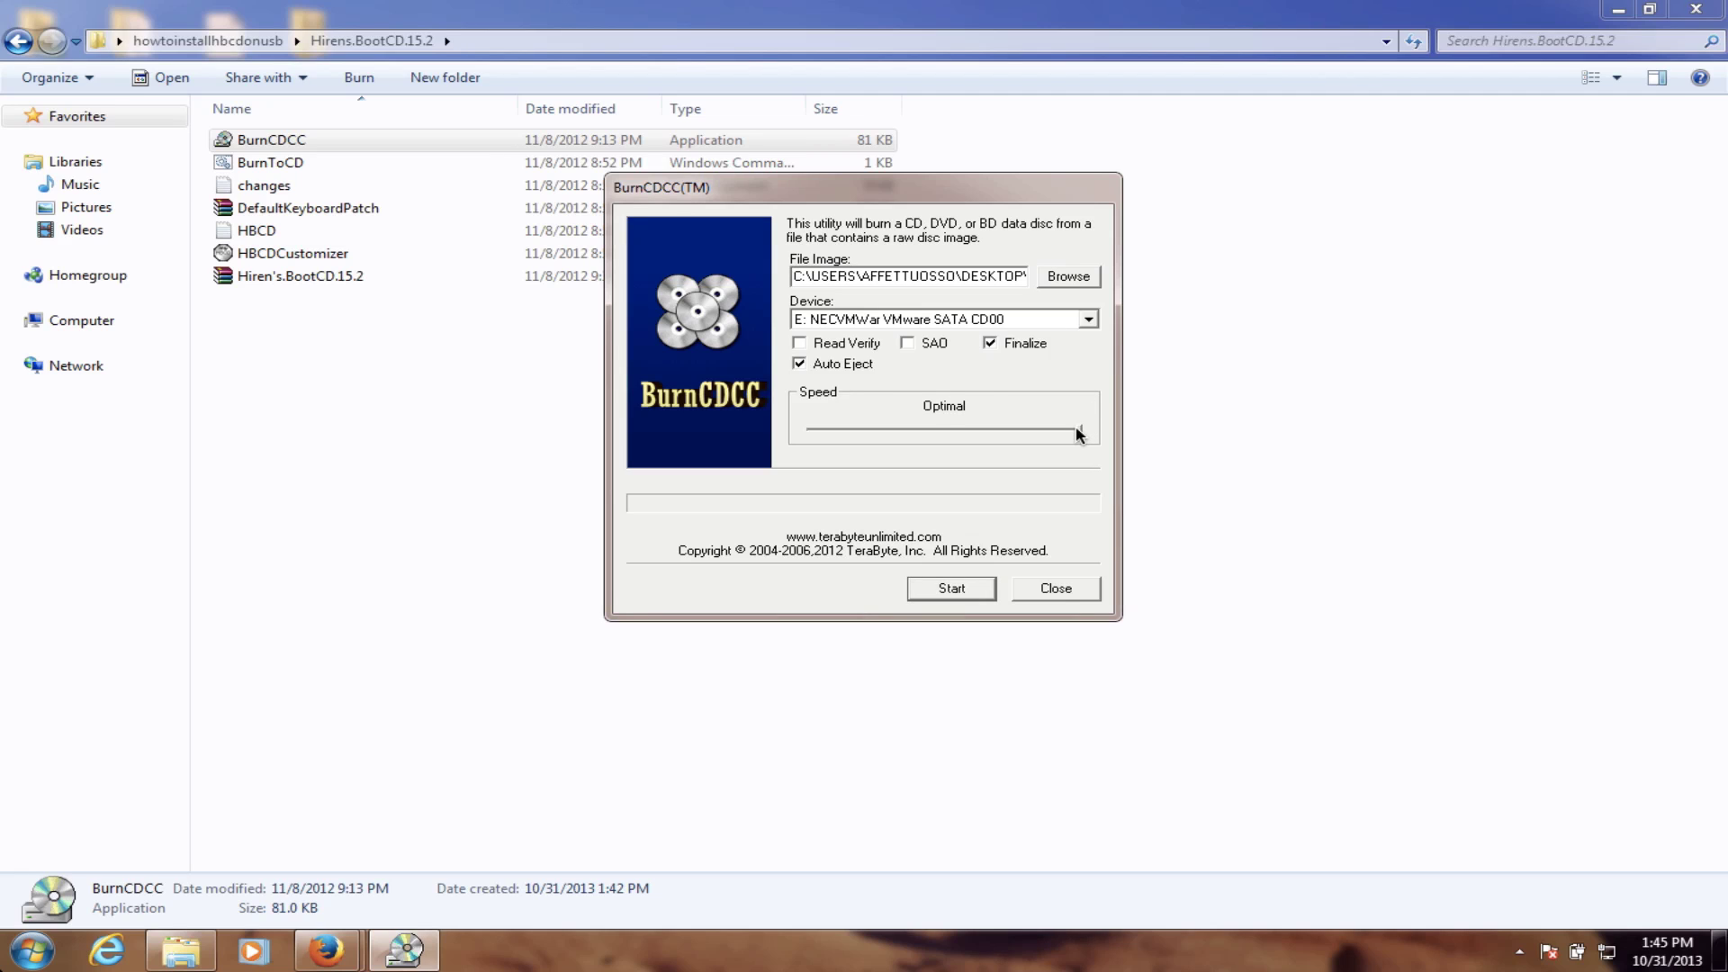
pyautogui.moveTo(1078, 433); pyautogui.dragTo(968, 431)
pyautogui.moveTo(922, 424); pyautogui.dragTo(896, 430)
# Start the burn, confirm the blank disc is inserted, and let it run to Complete
pyautogui.click(952, 591)
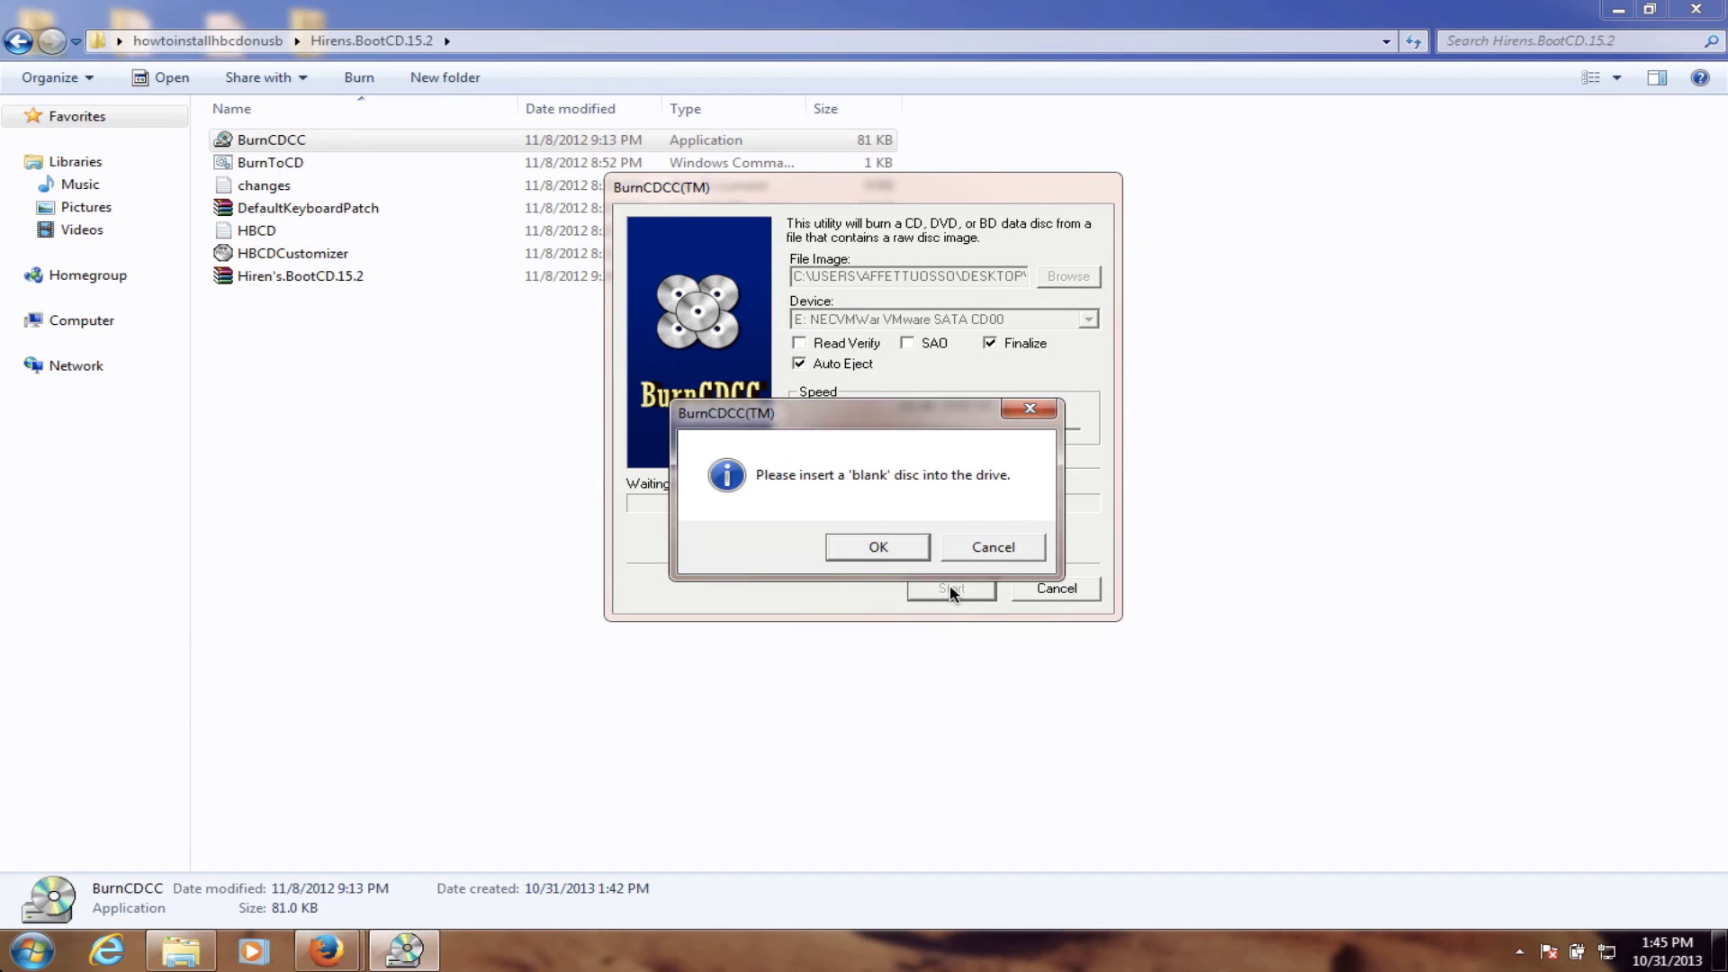
pyautogui.click(887, 547)
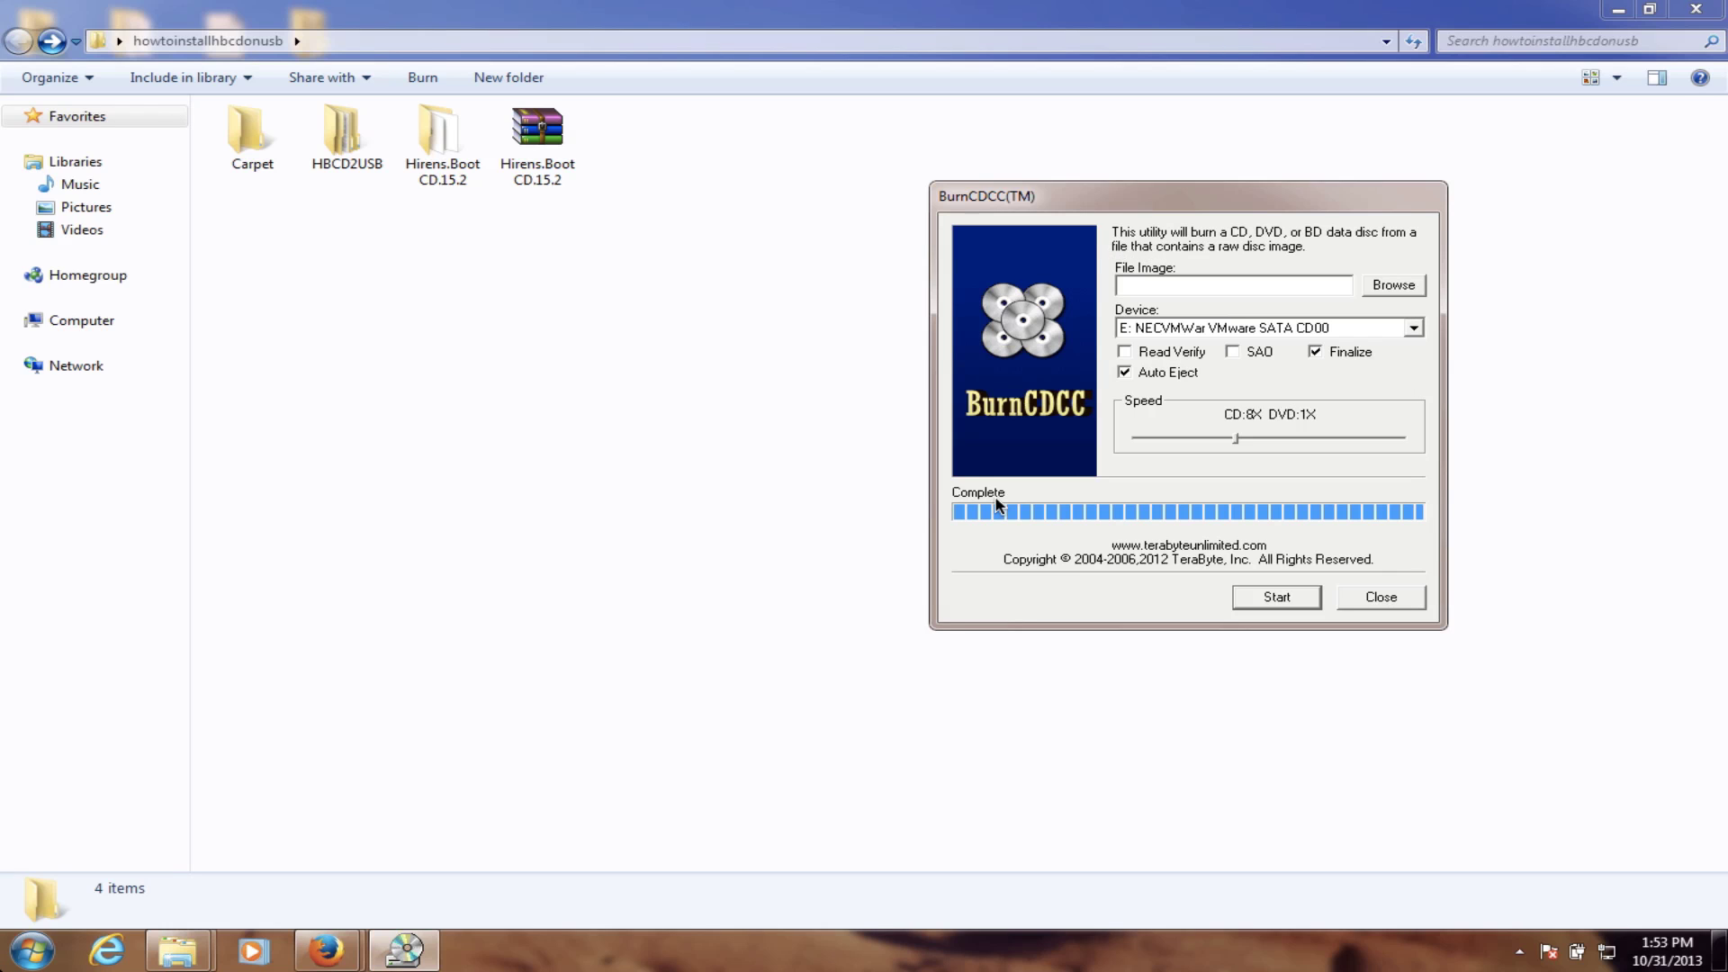
# Close BurnCDCC now that the Hiren's BootCD burn has finished
pyautogui.click(1361, 598)
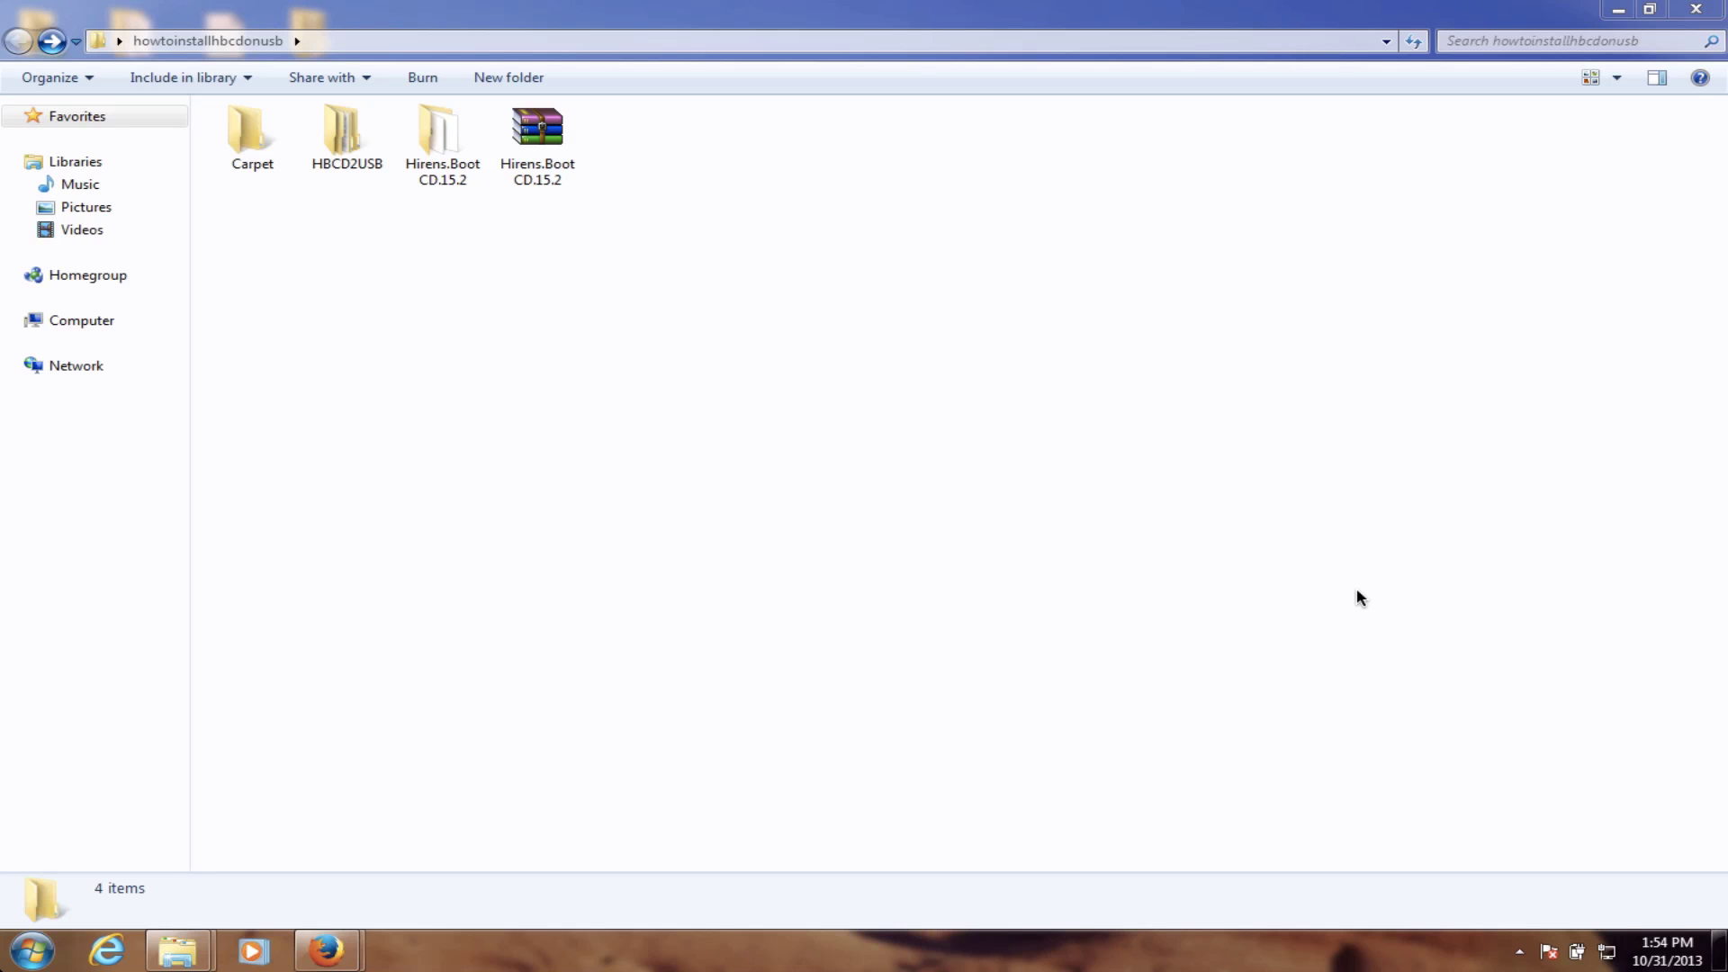
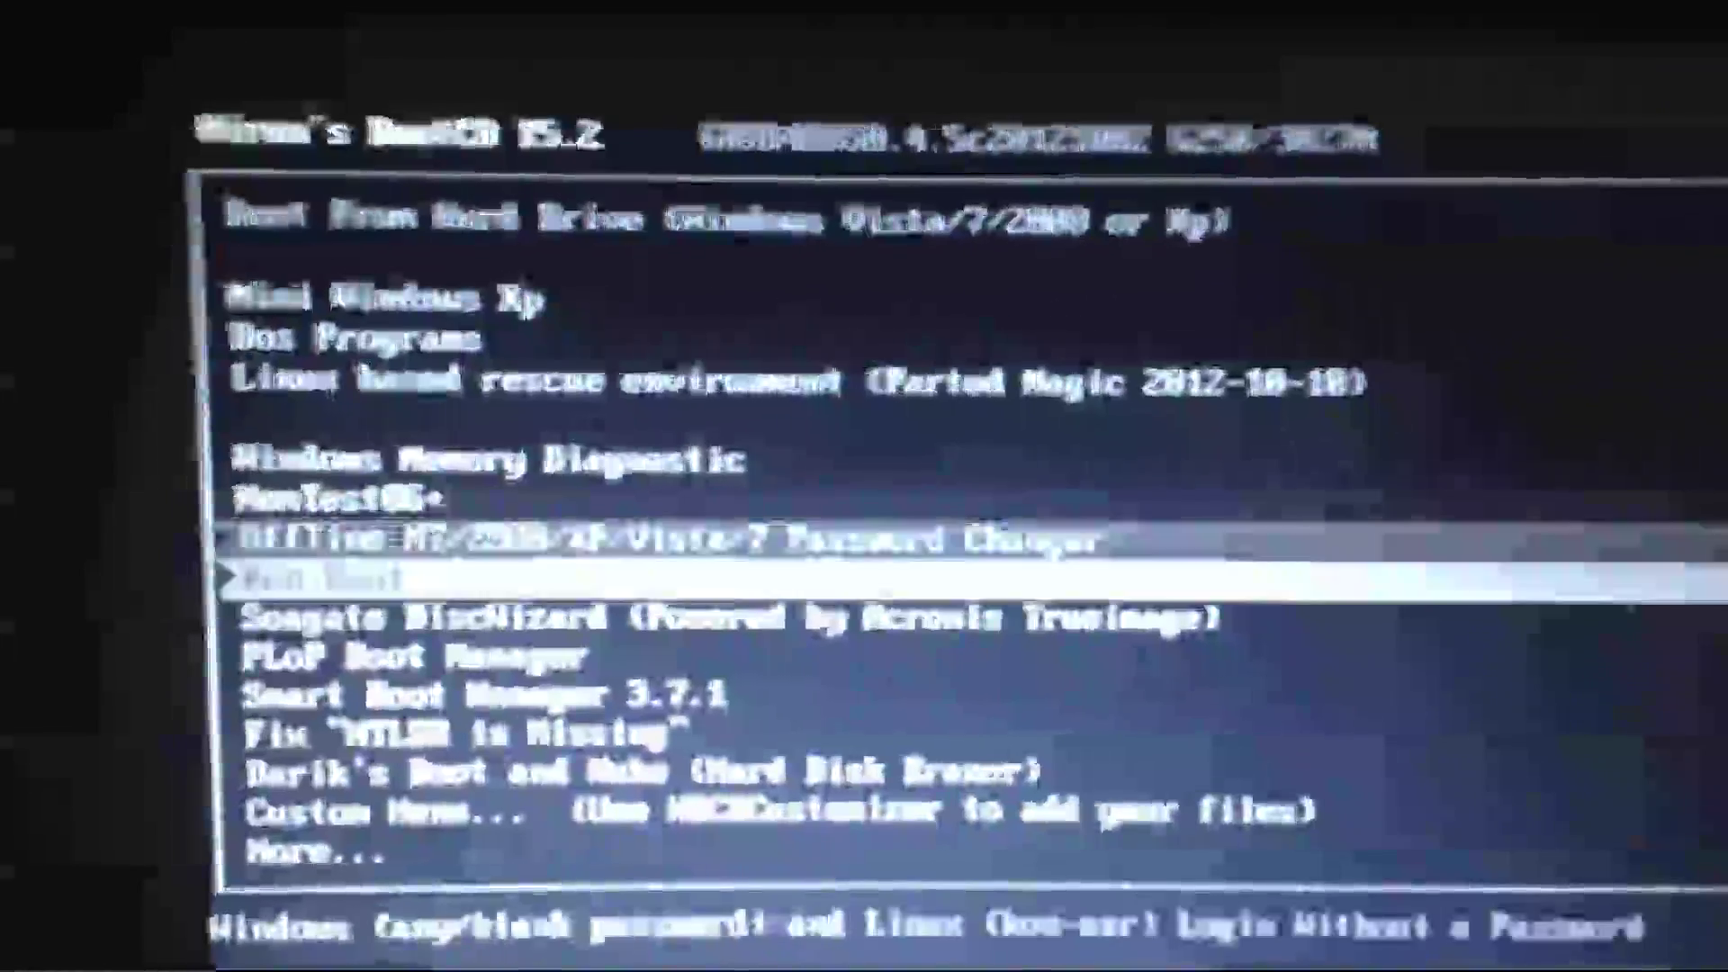
pyautogui.press('Down')
pyautogui.press('Down')
pyautogui.press('Down')
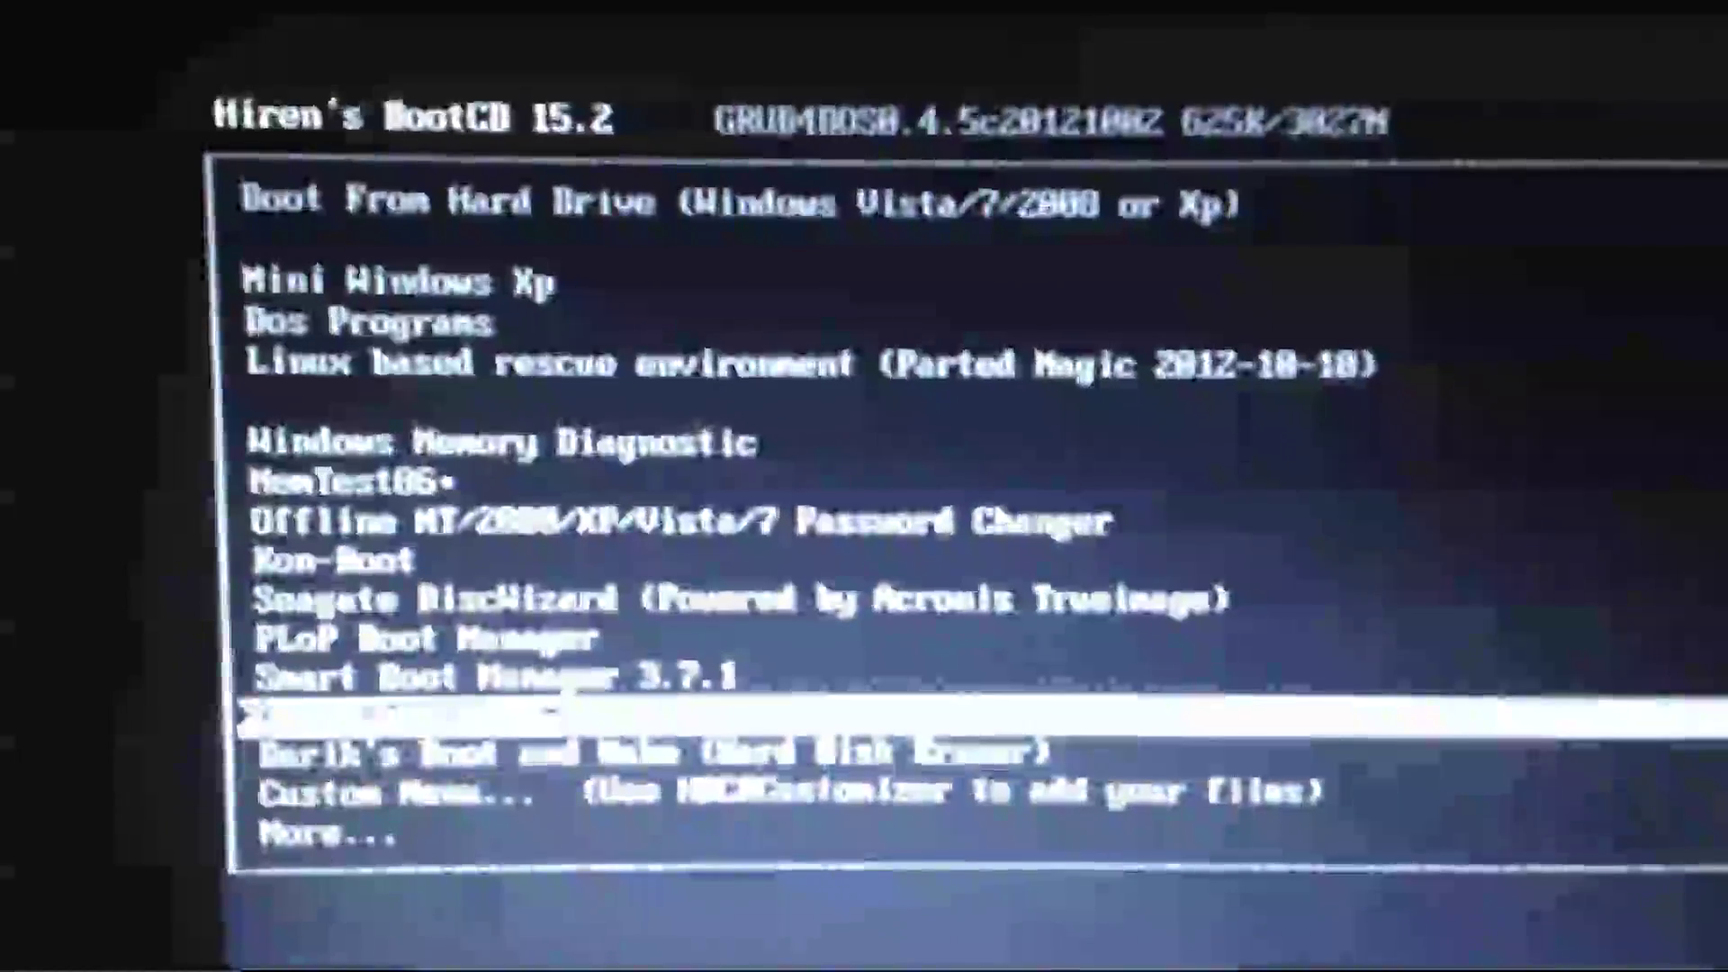
pyautogui.press('Return')
pyautogui.press('Down')
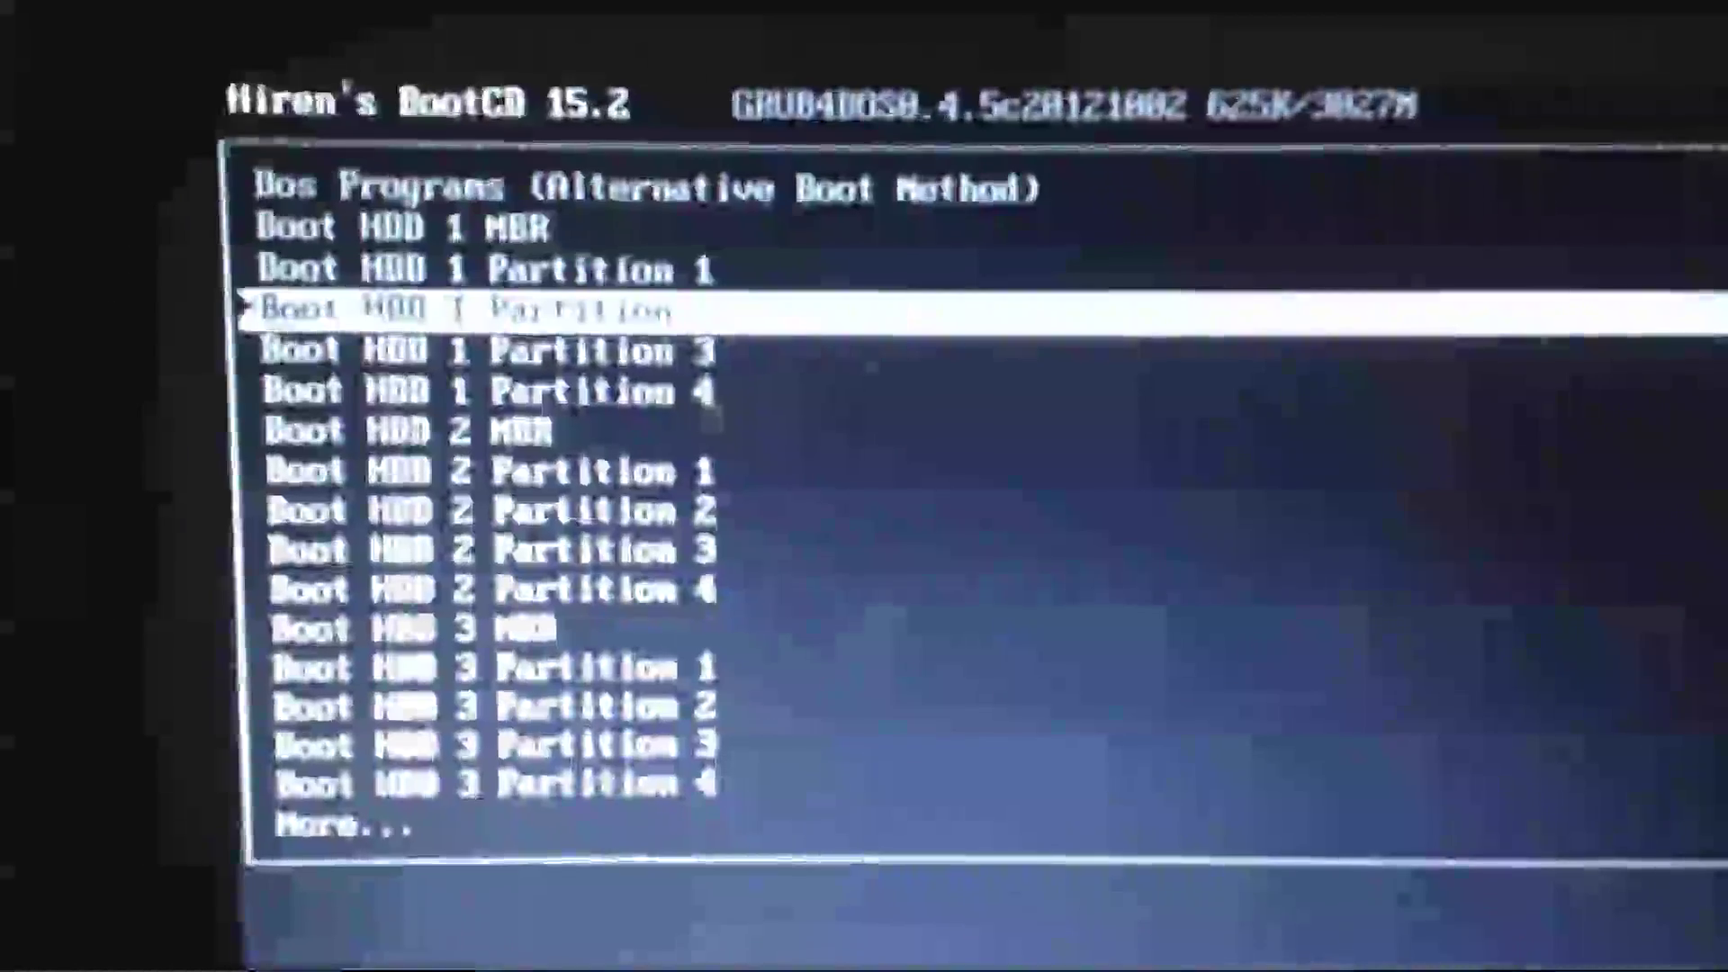
pyautogui.press('Escape')
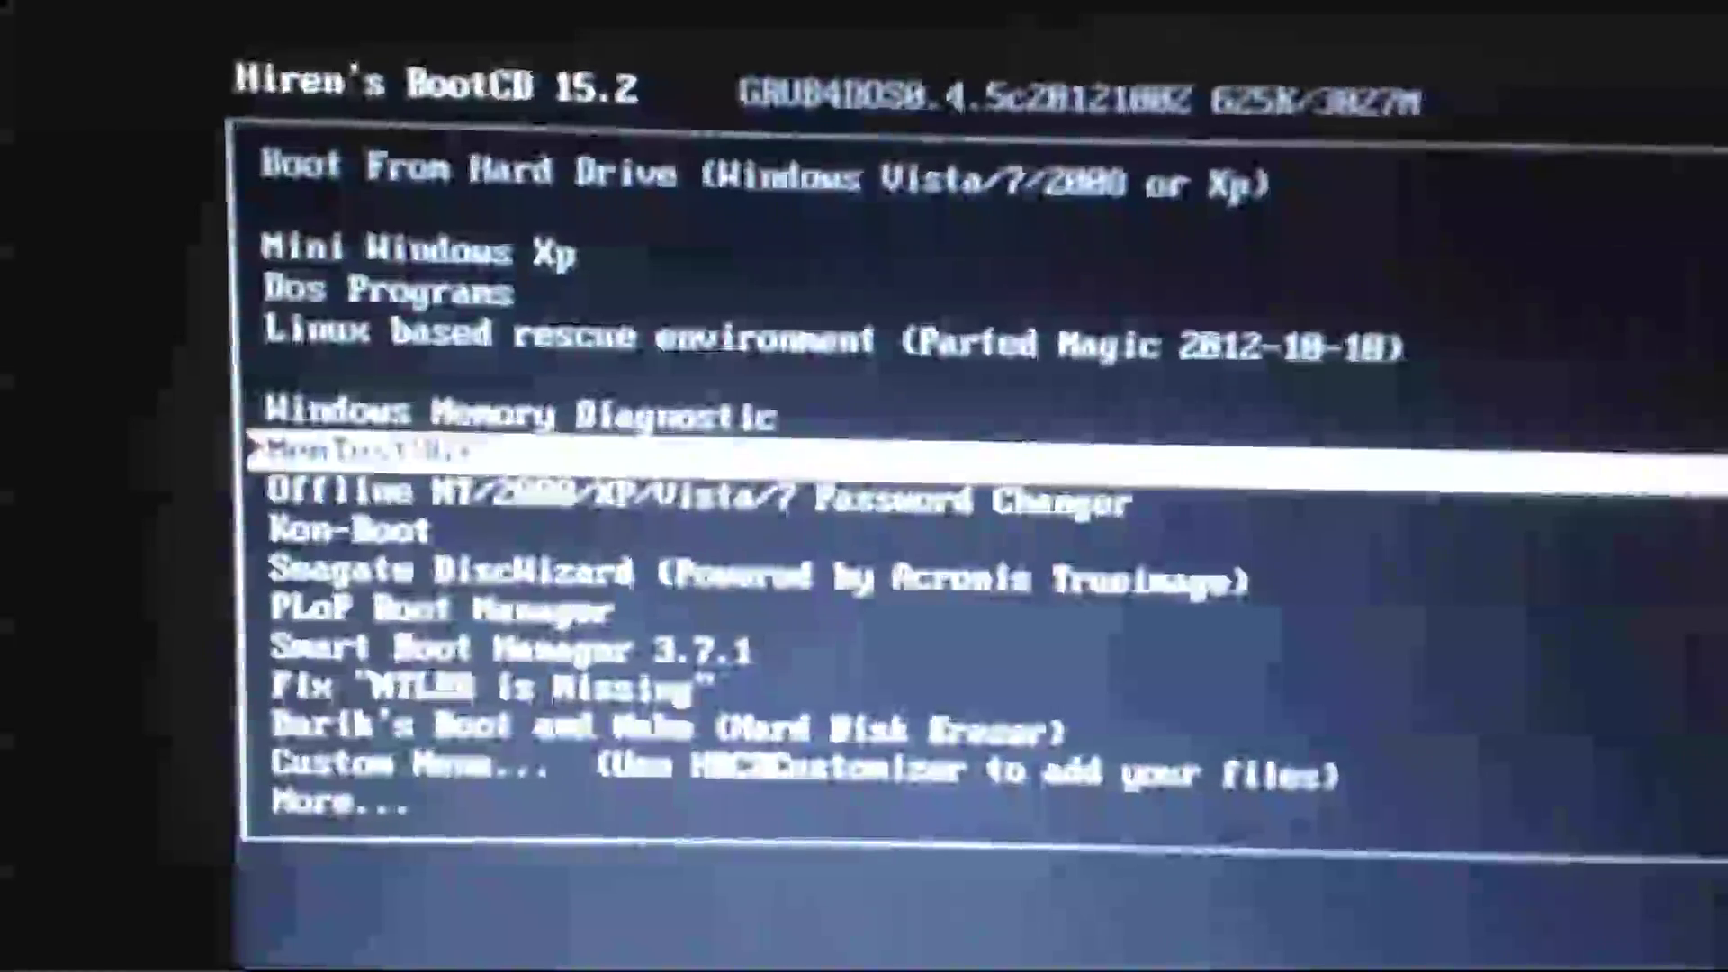